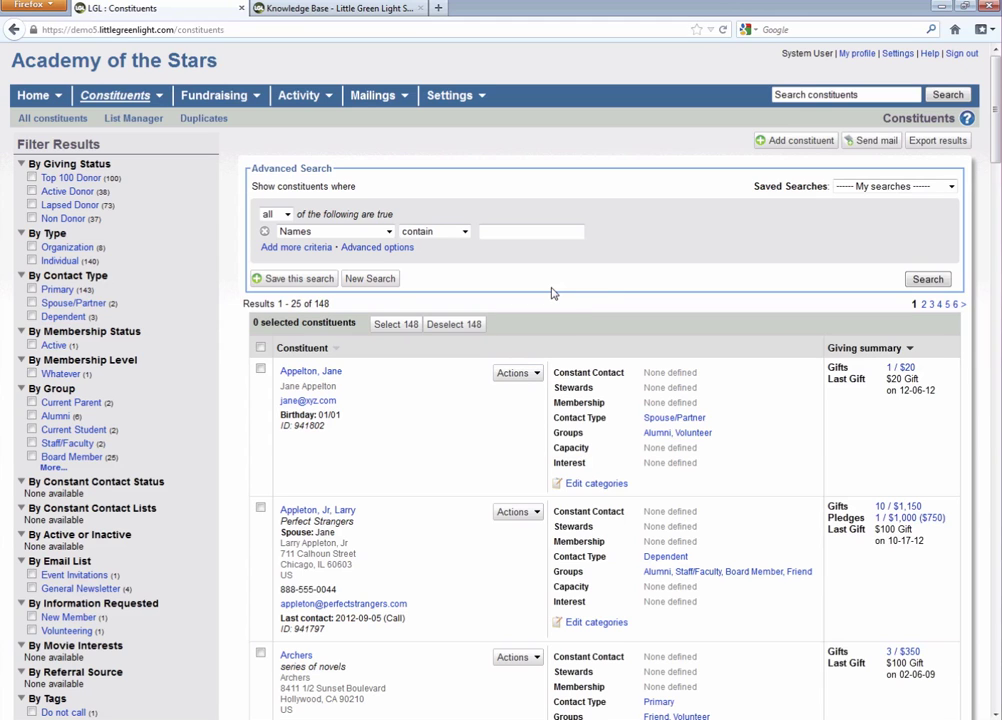
Switch to Word and review the YearEnd2012 letter's layout and merge fields, including [[gifts.2012.list]]
key(alt+Tab)
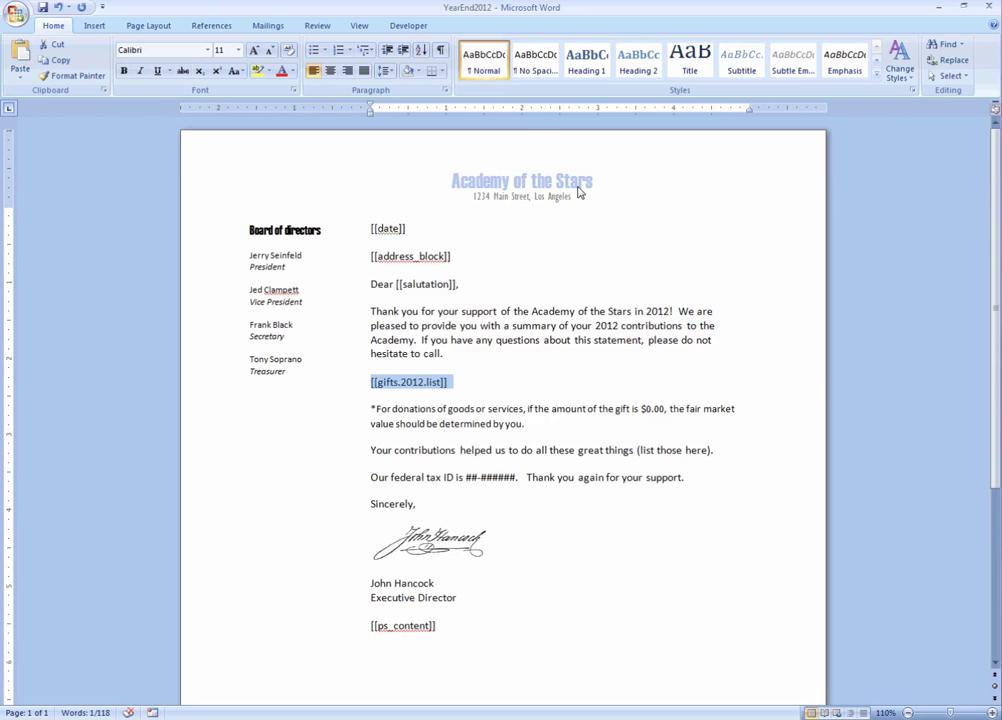
scroll(401, 470, down, 2)
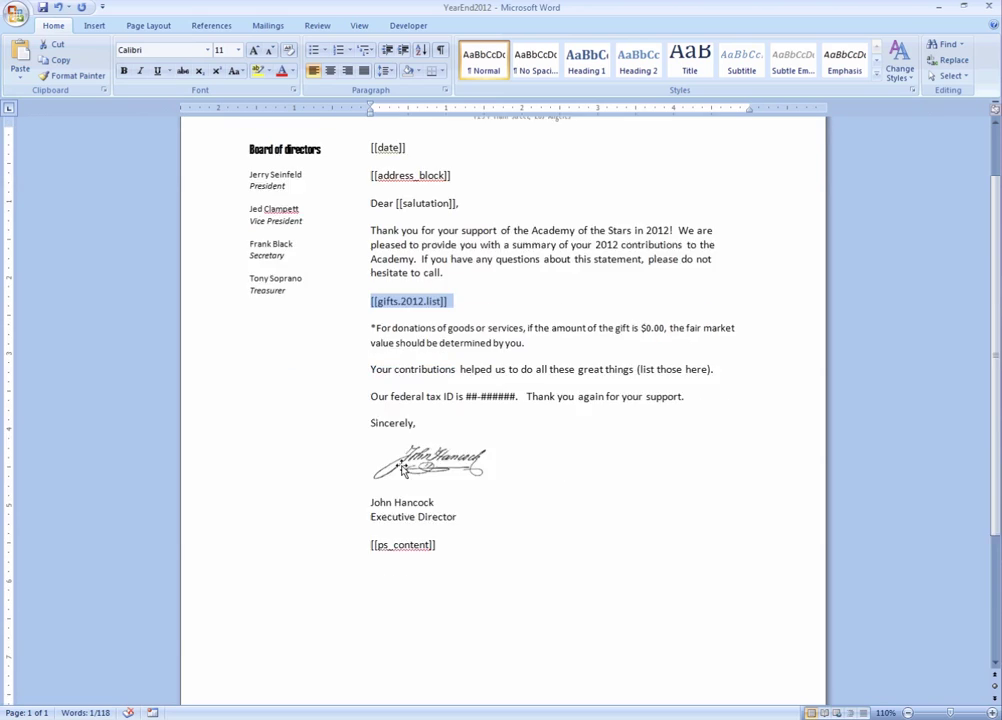
scroll(450, 473, down, 3)
scroll(552, 565, up, 1)
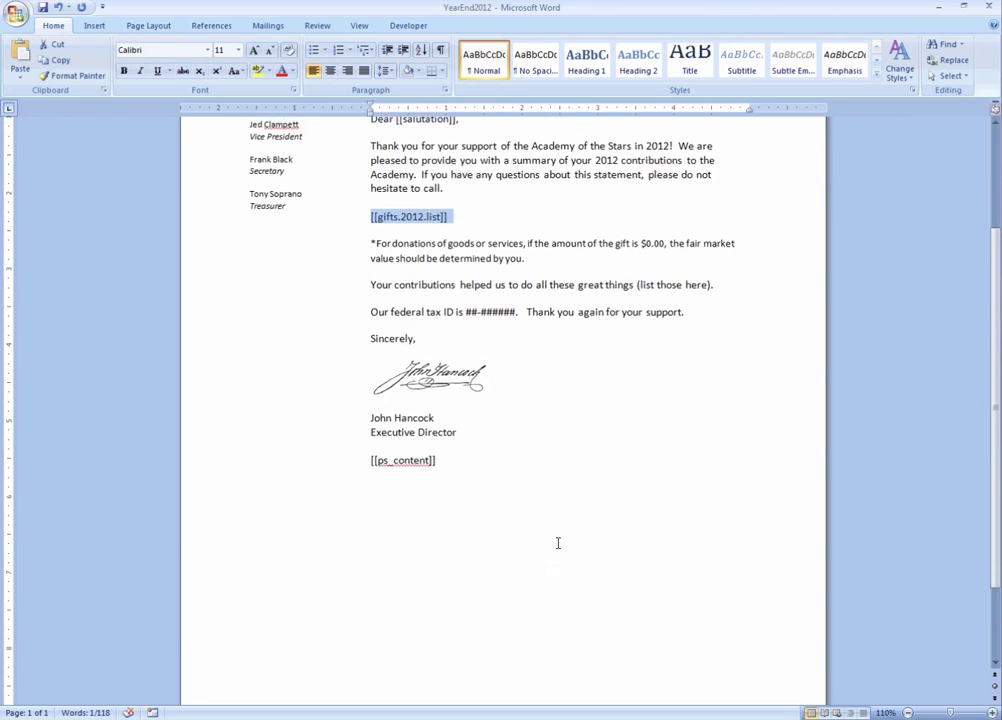
scroll(558, 543, up, 4)
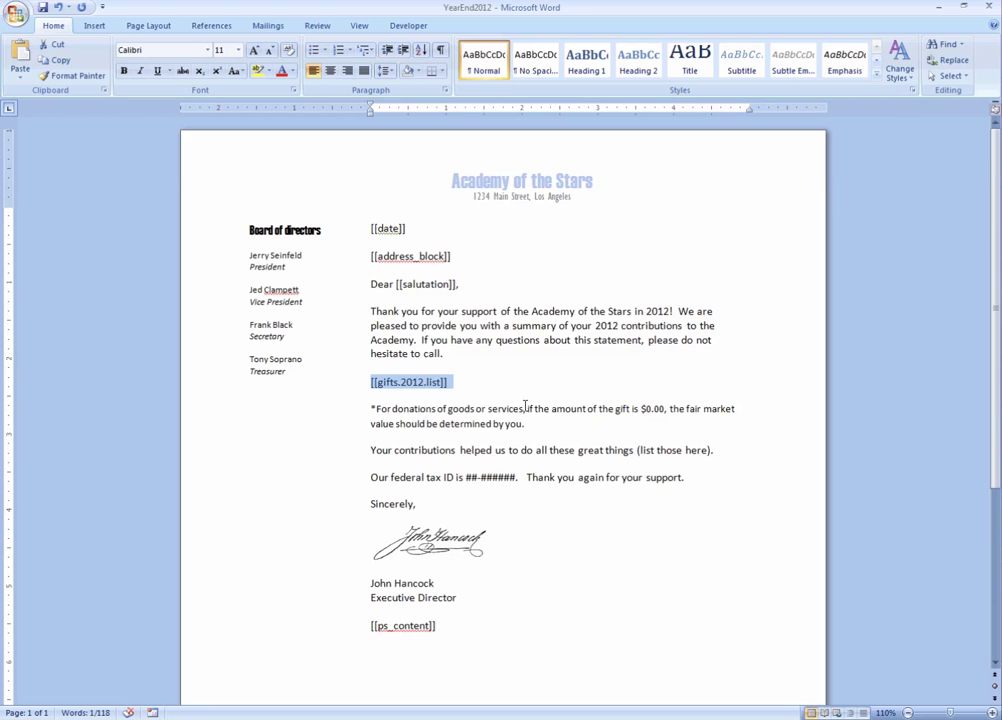
click(481, 383)
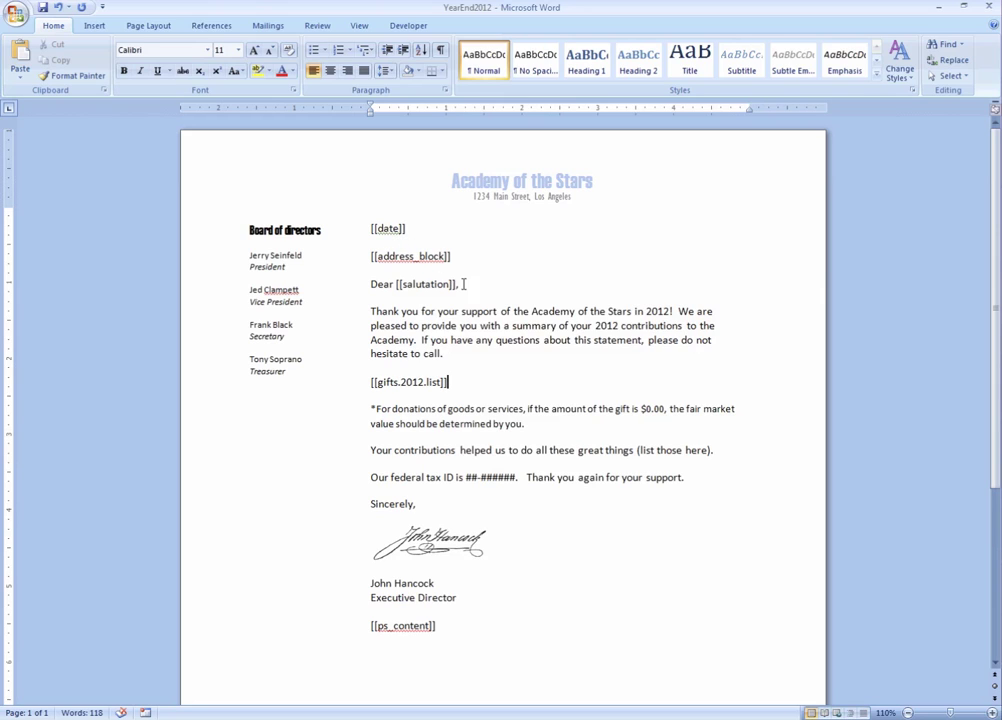
drag(450, 383, 371, 382)
click(371, 382)
Return to Firefox and open the Year-end Tax Receipts and Statements article among the Knowledge Base's Mailings, Templates & Acknowledgments articles
key(alt+Tab)
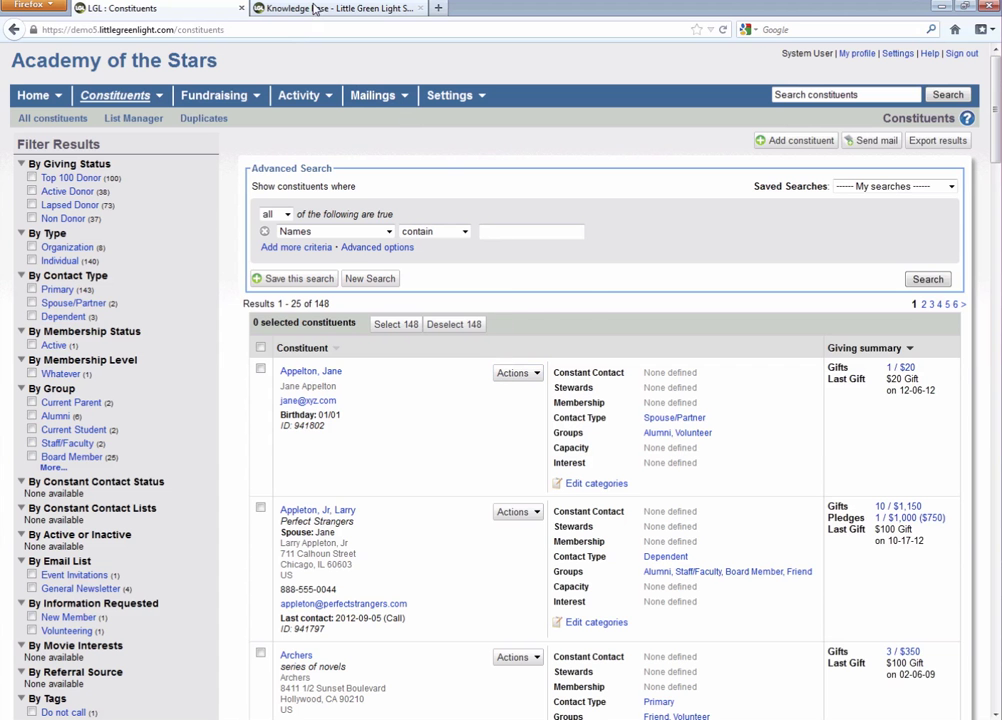
click(322, 9)
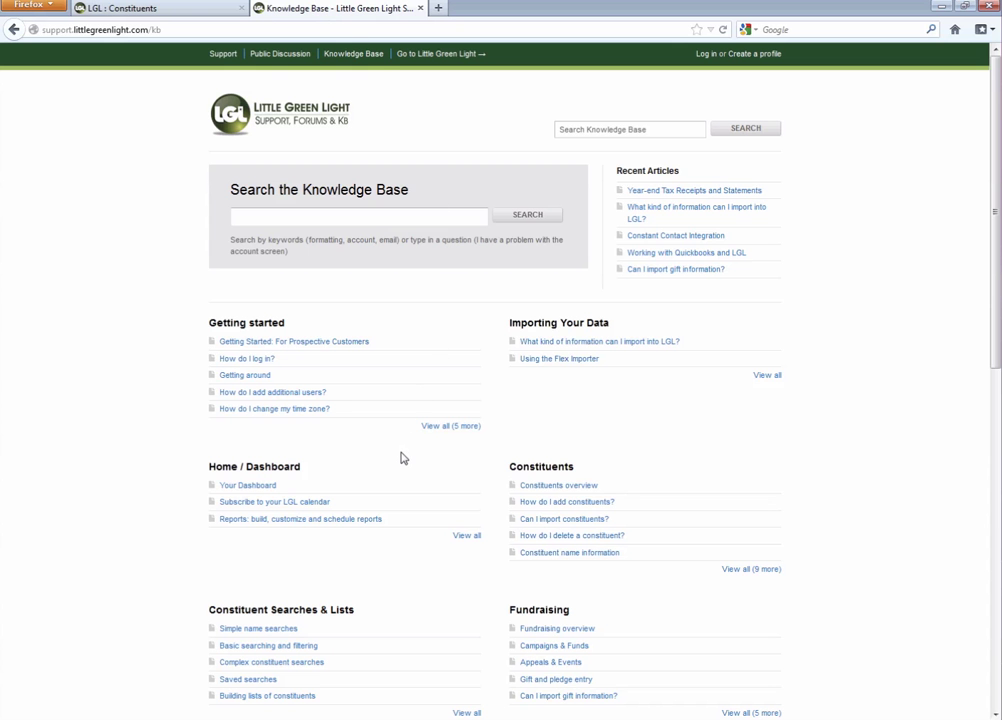
scroll(398, 472, down, 4)
scroll(398, 472, down, 4)
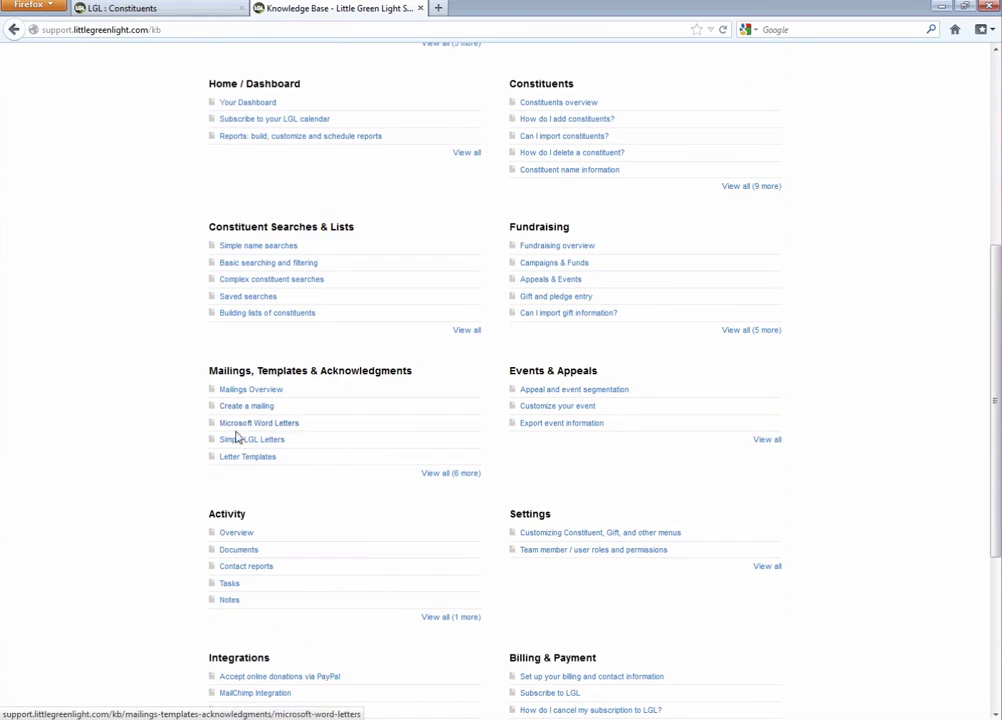
click(454, 481)
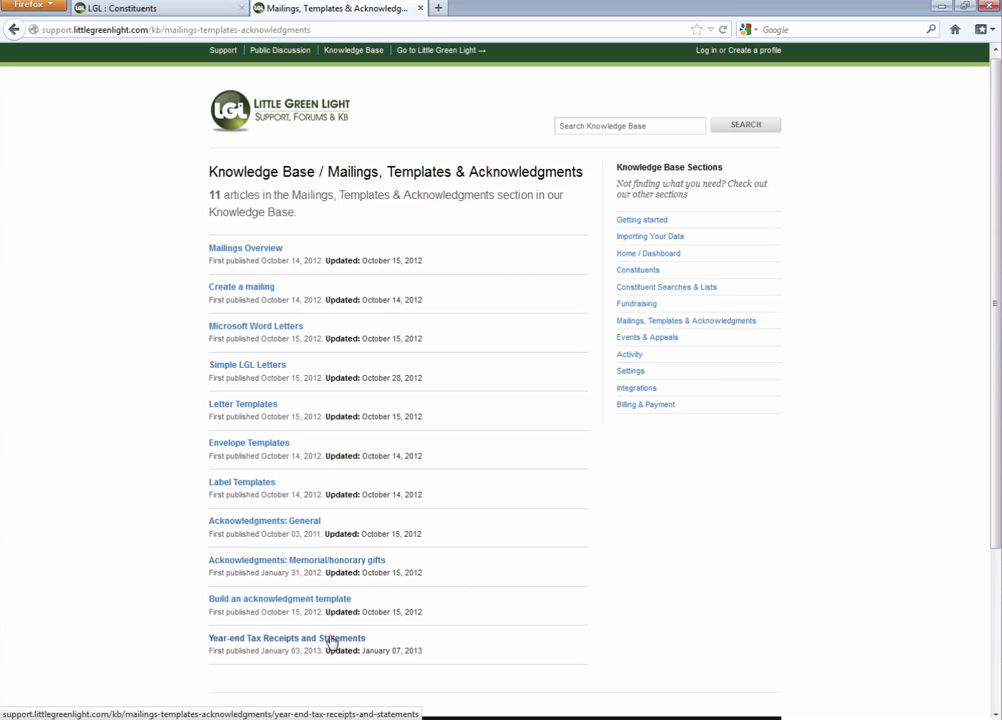
click(333, 639)
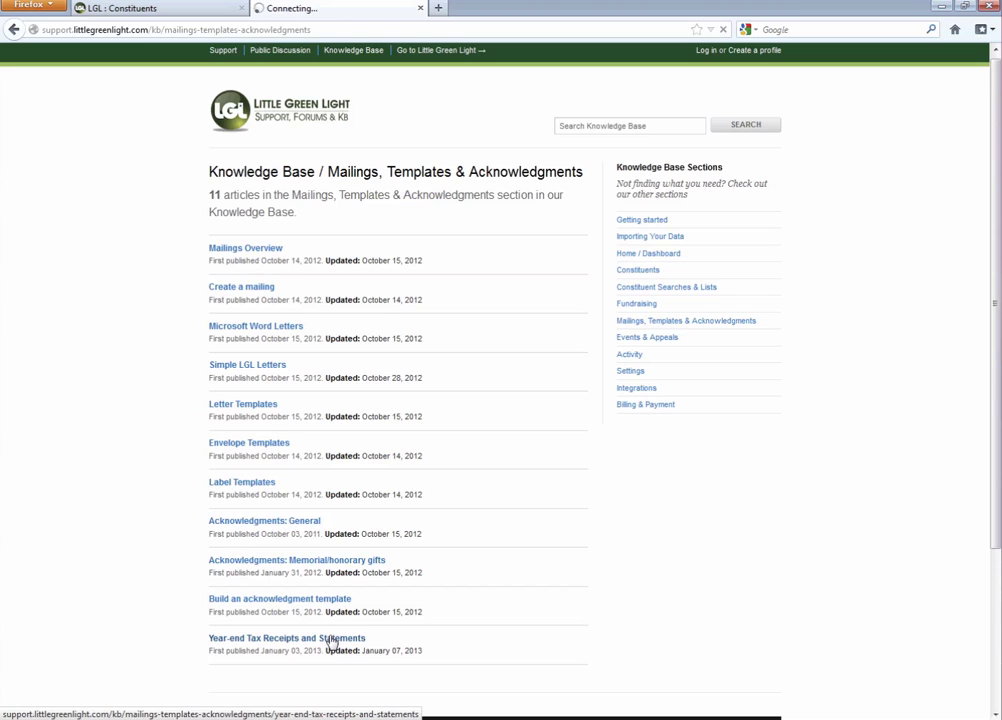
Back in LGL Constituents, search for constituents whose gift dates fall within Last year
click(215, 12)
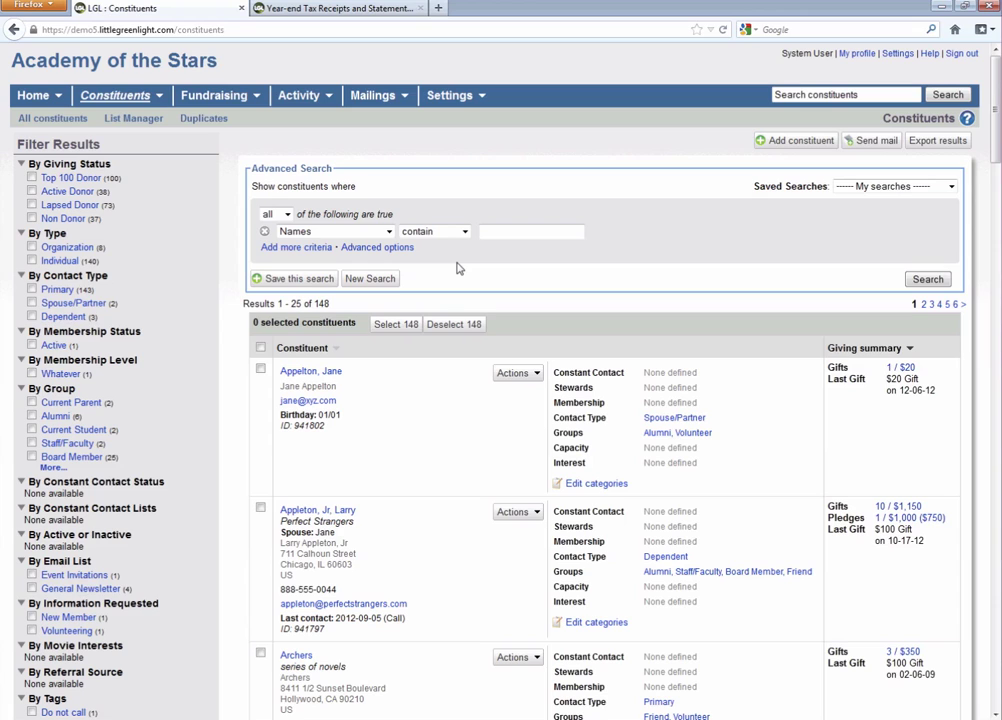
click(389, 232)
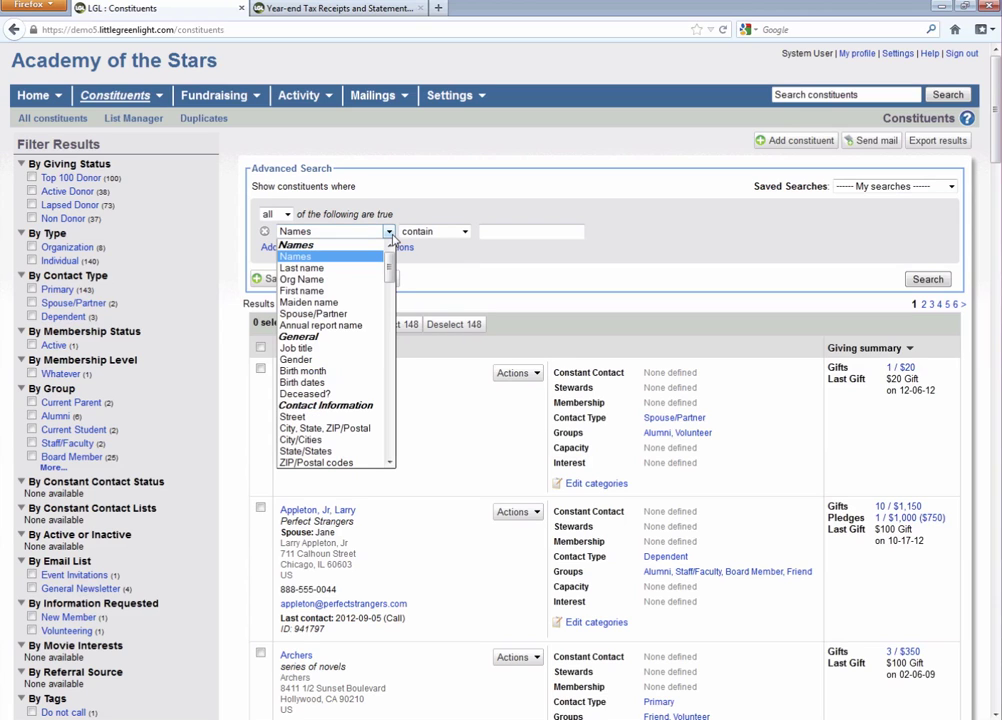
text(gift)
key(Down)
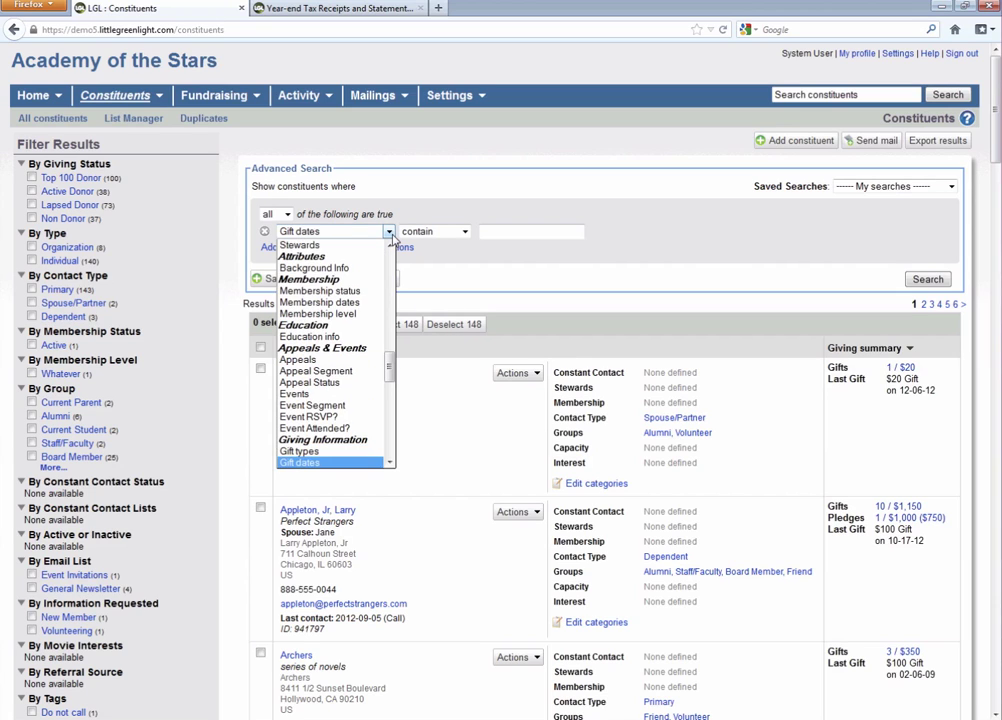
key(Return)
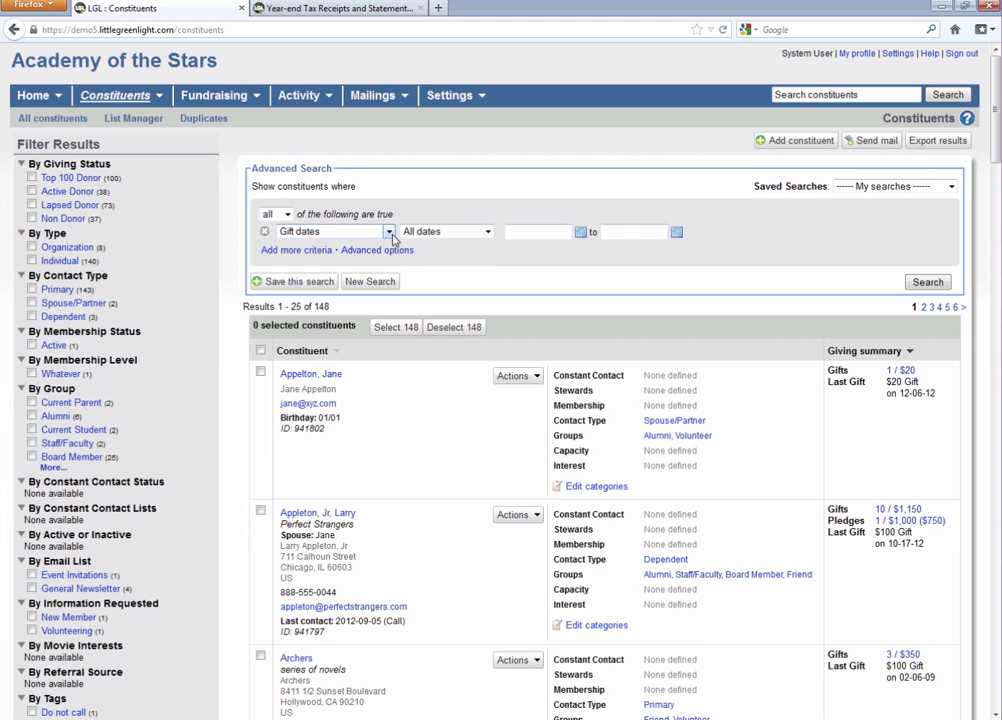
click(487, 232)
drag(487, 258, 487, 368)
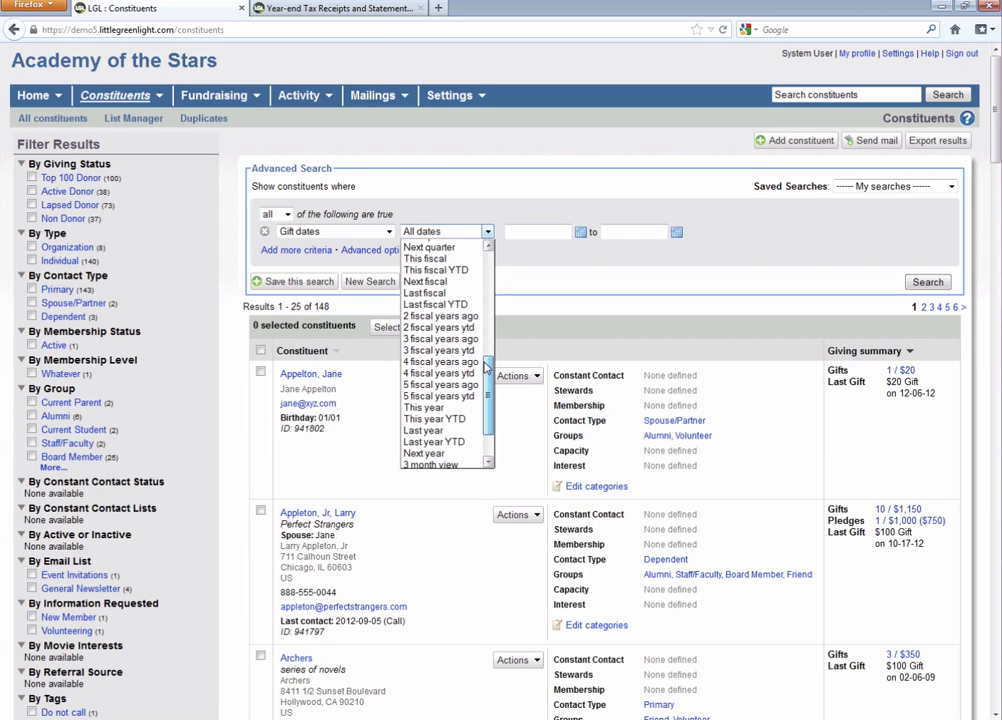
click(436, 430)
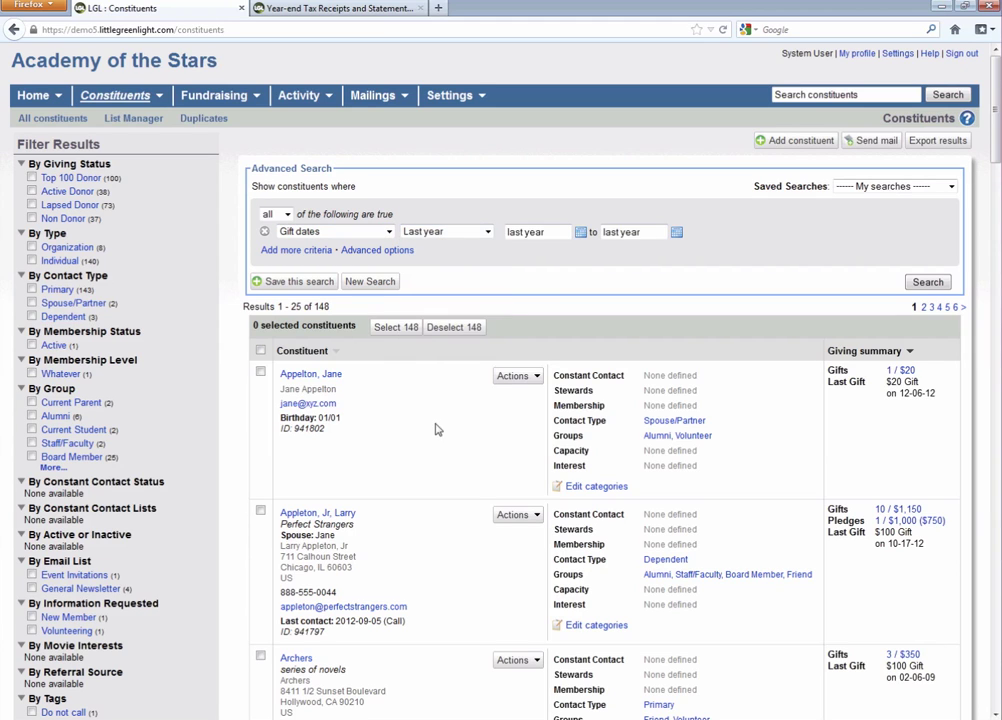
click(557, 232)
click(918, 282)
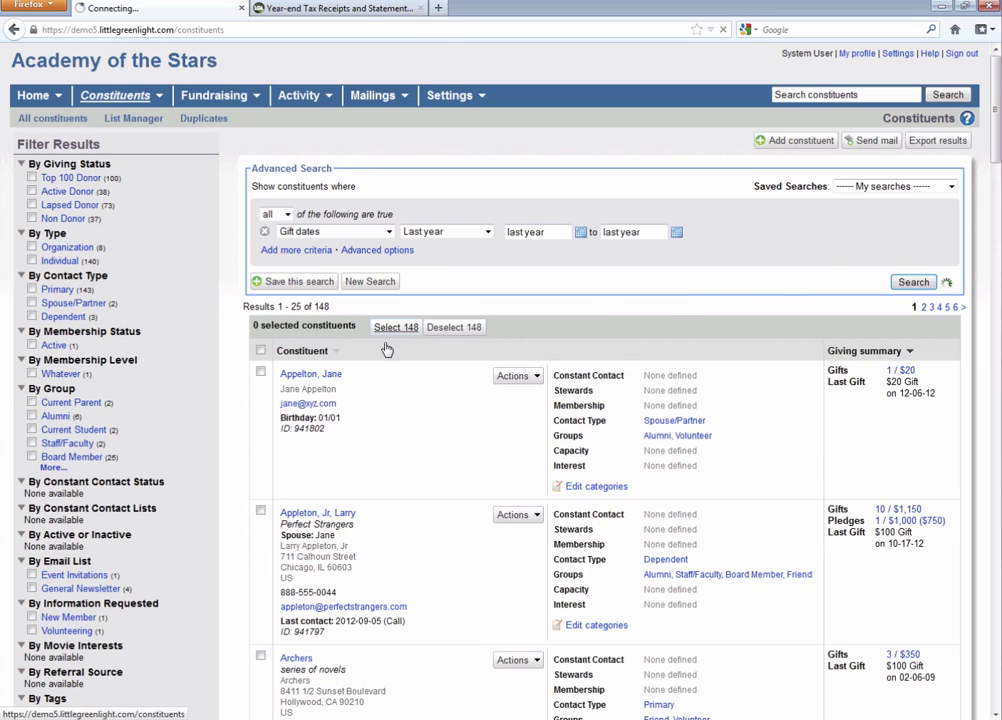
Add a criterion for gift types that include any of Gift or In Kind, and rerun the constituent search
click(310, 252)
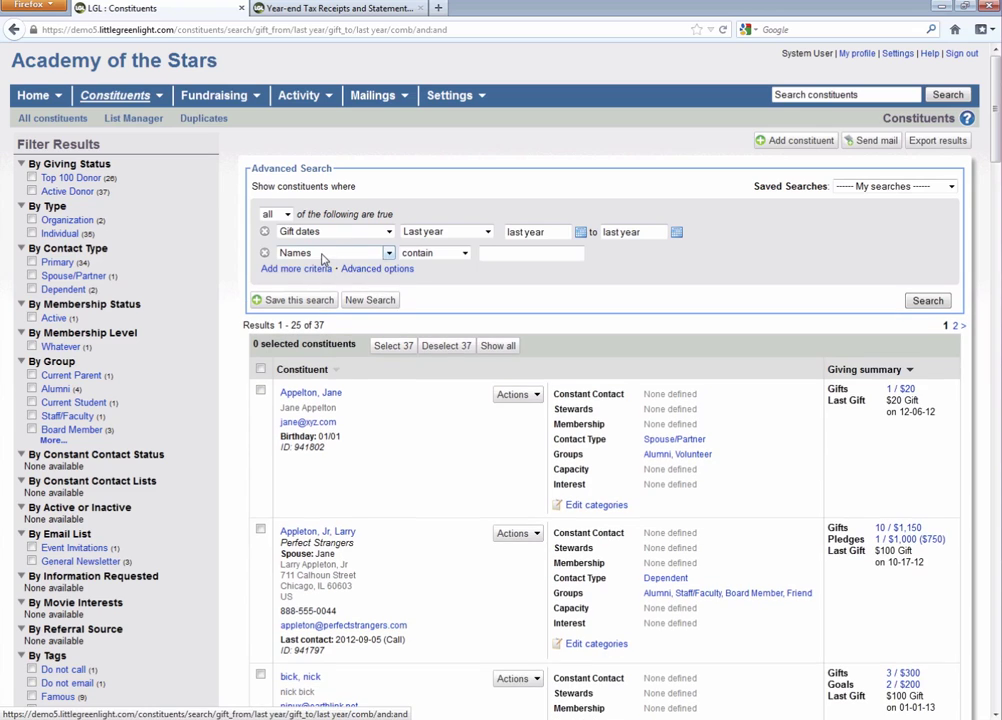
click(322, 257)
text(gift)
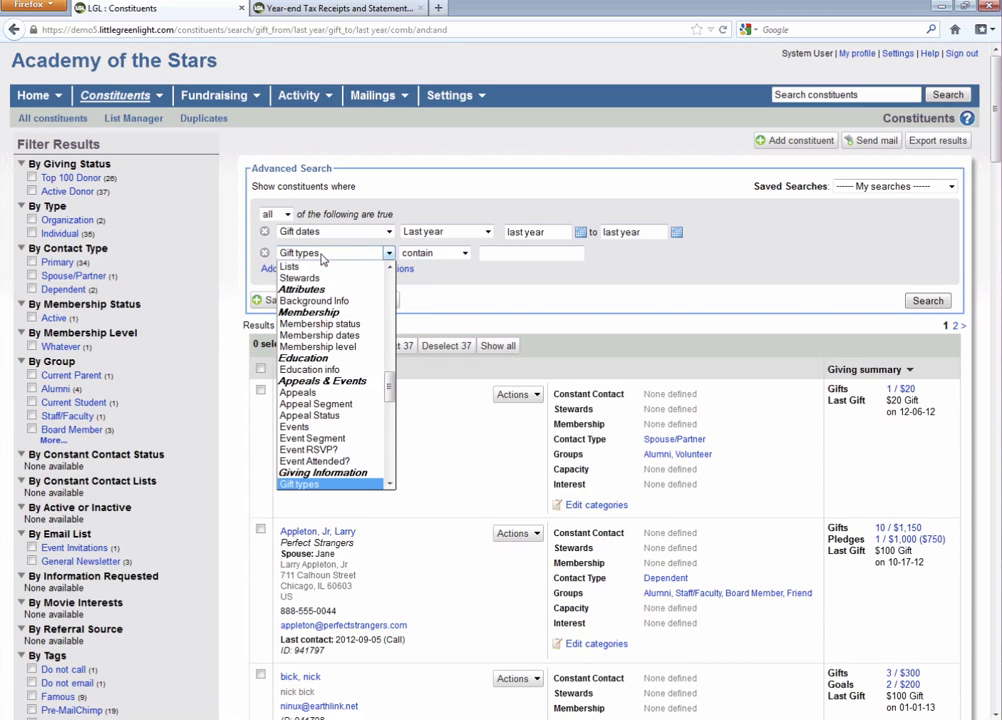
key(Return)
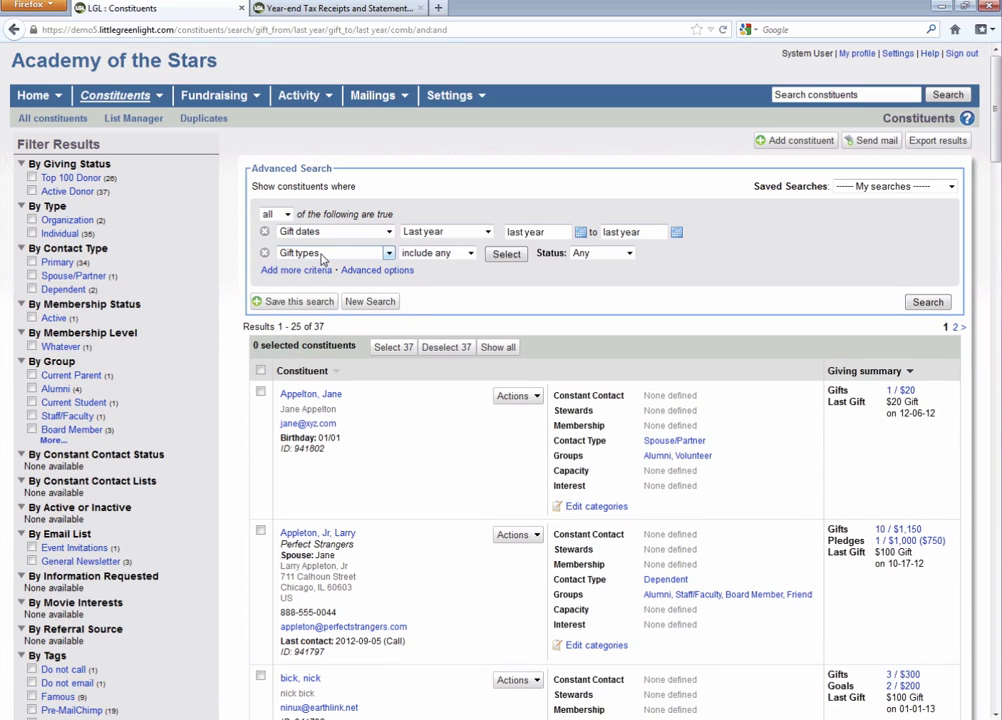
click(506, 255)
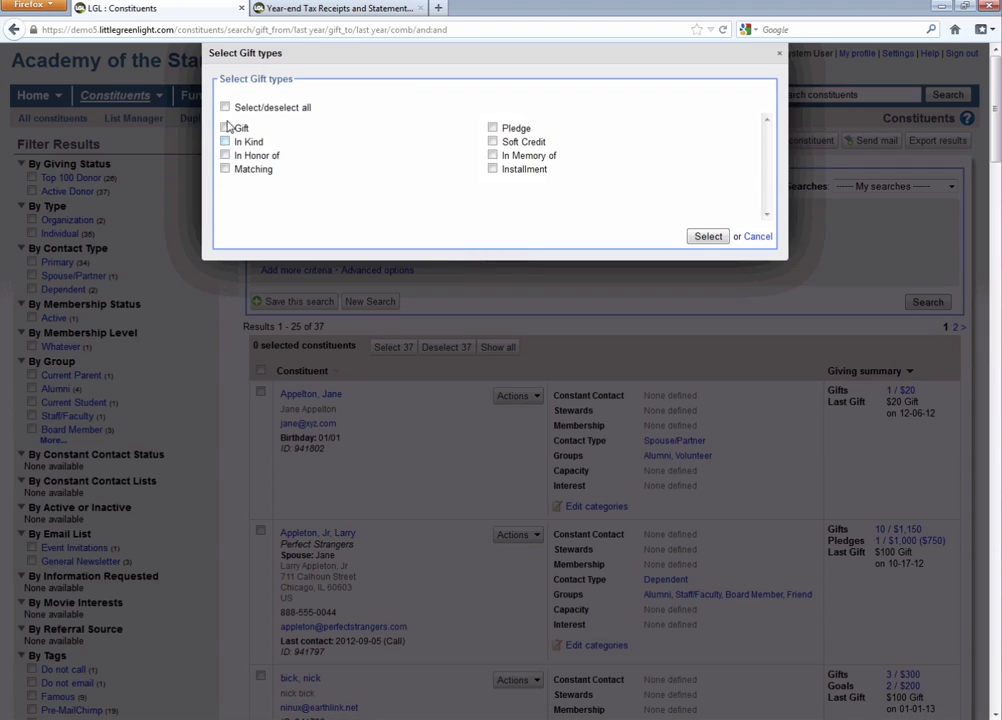
click(225, 128)
click(225, 142)
click(708, 237)
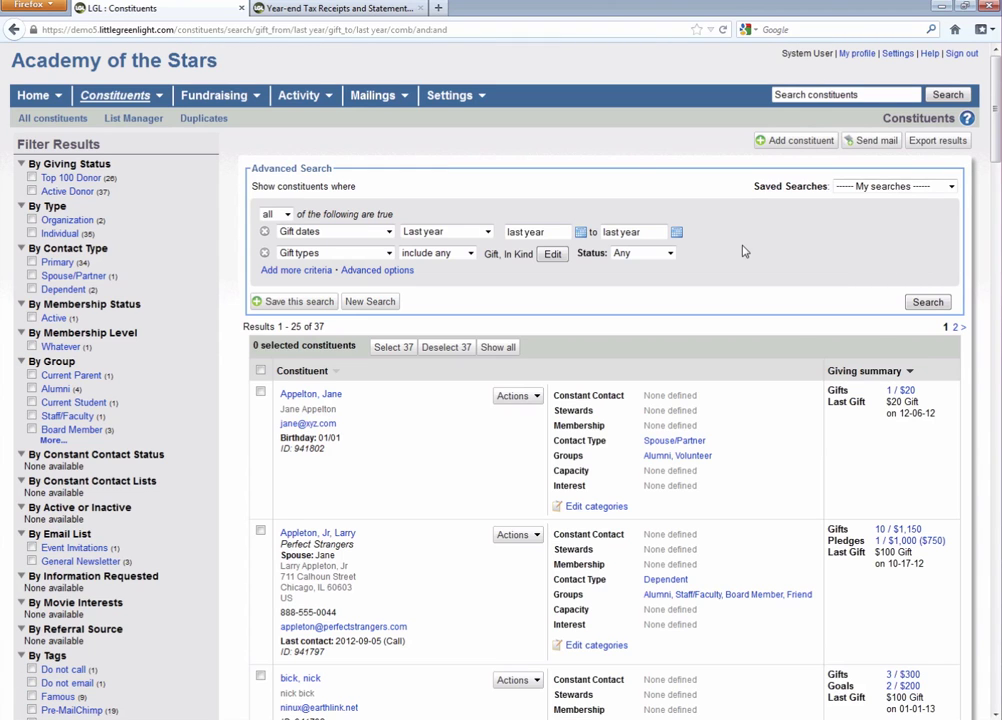
click(924, 302)
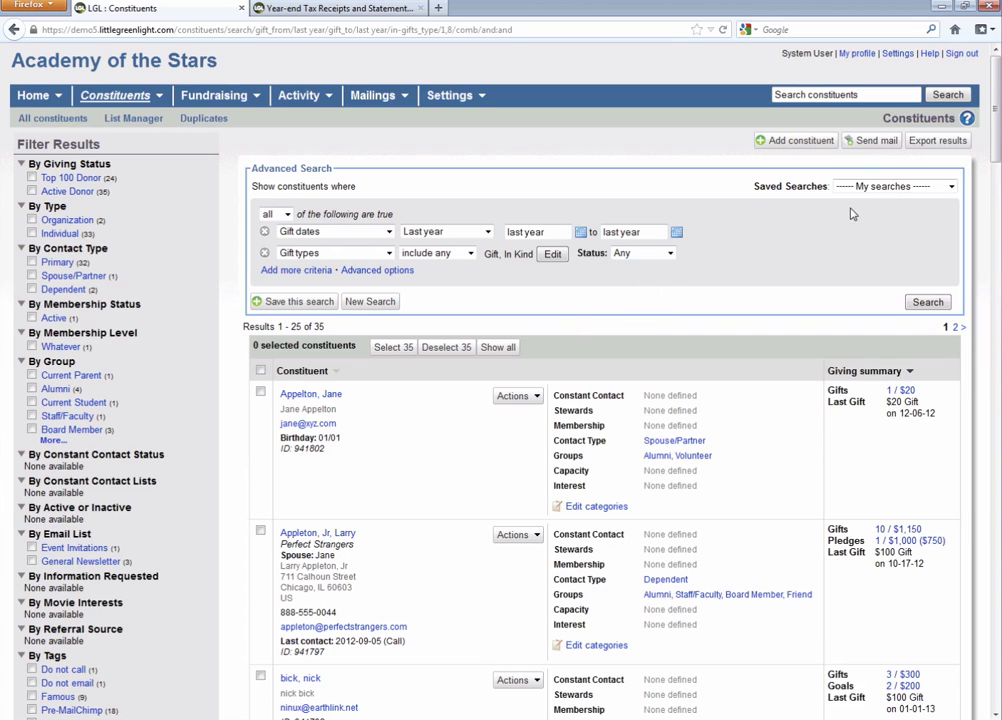
Create a mailing to the found constituents named 2012 Year End Tax Receipts, generating both letters and labels
click(870, 142)
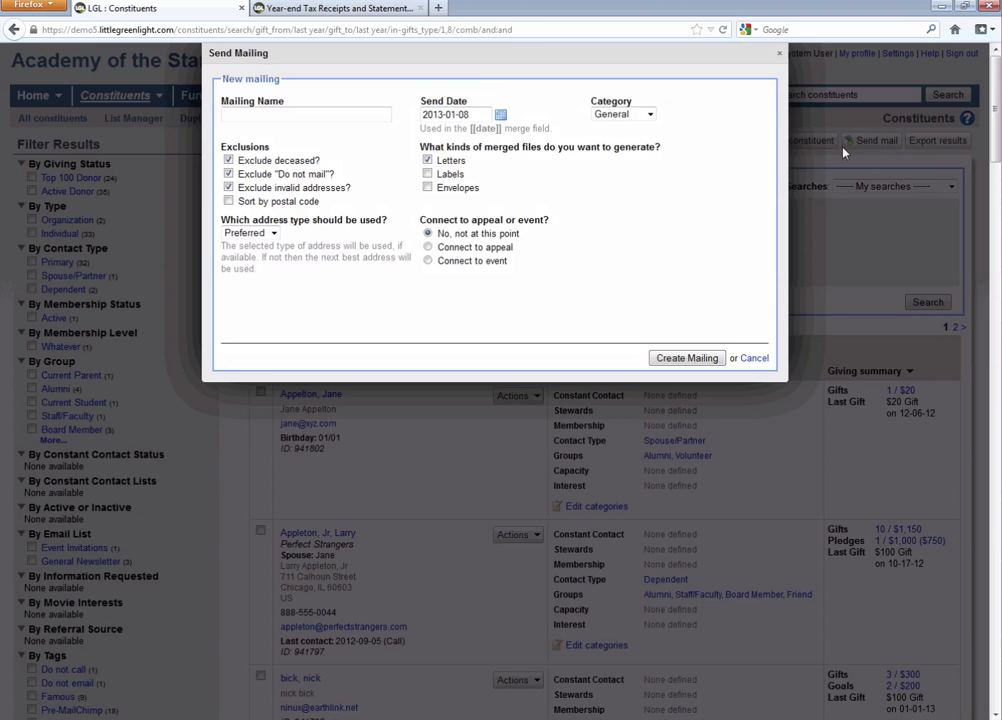
text(2012)
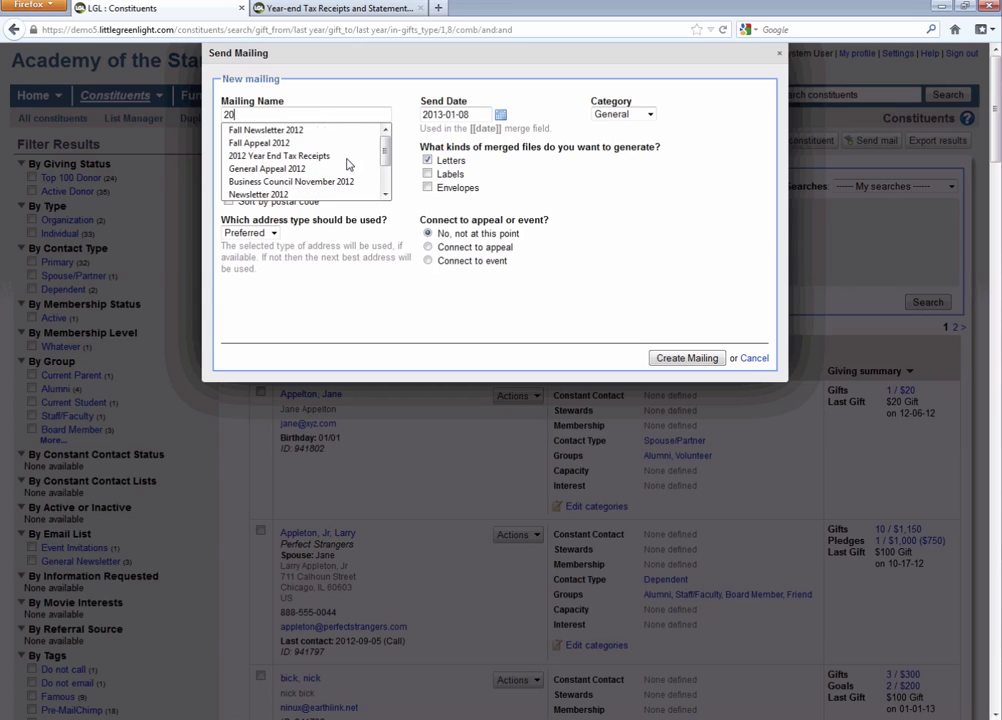
key(Down)
key(Down)
key(Down)
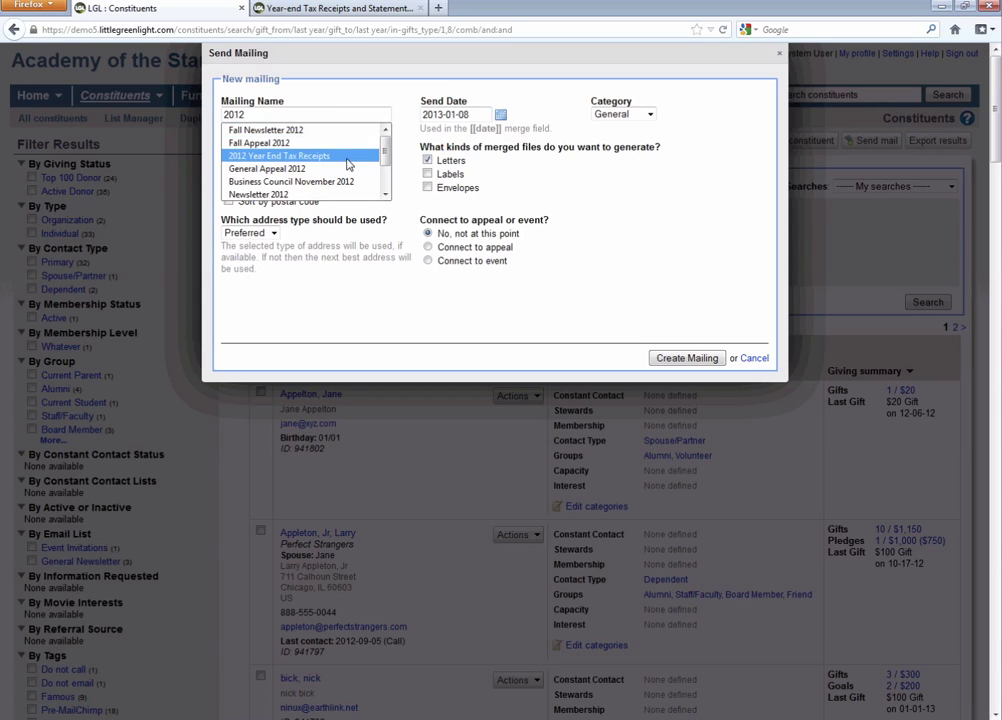
key(Return)
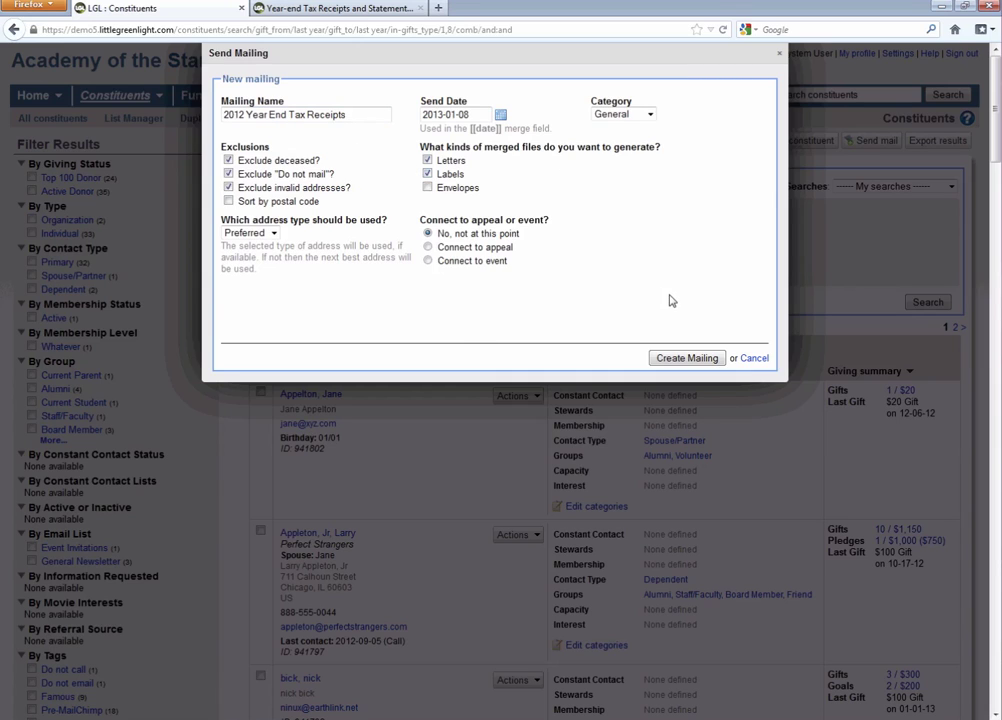
click(684, 360)
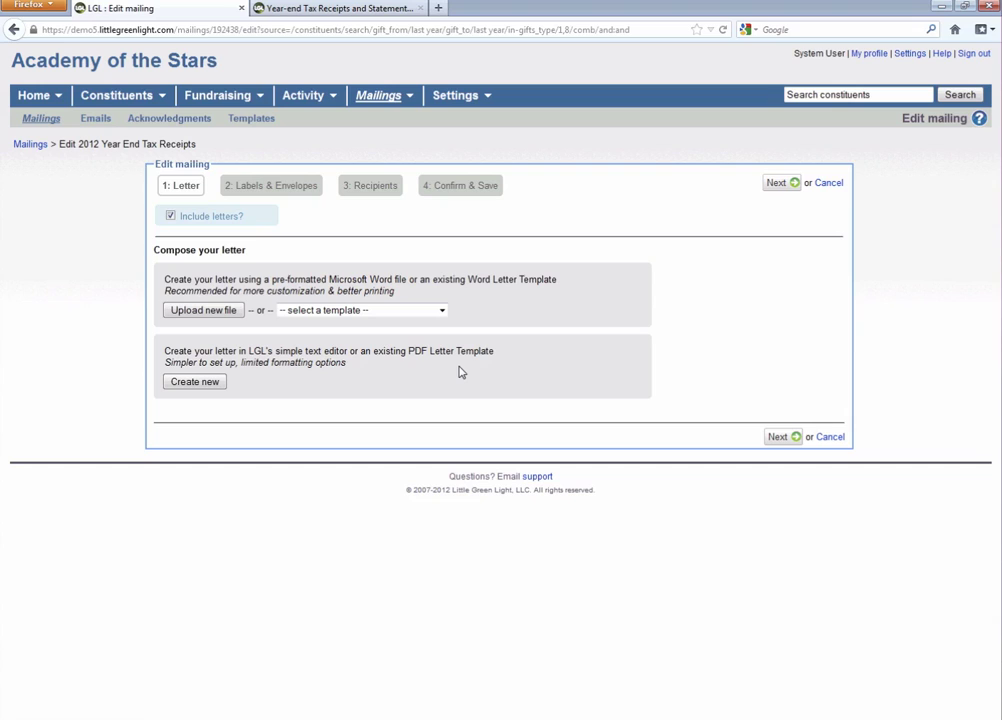
Choose the YearEnd2012 Word file from the mailings folder as the mailing's letter
click(210, 314)
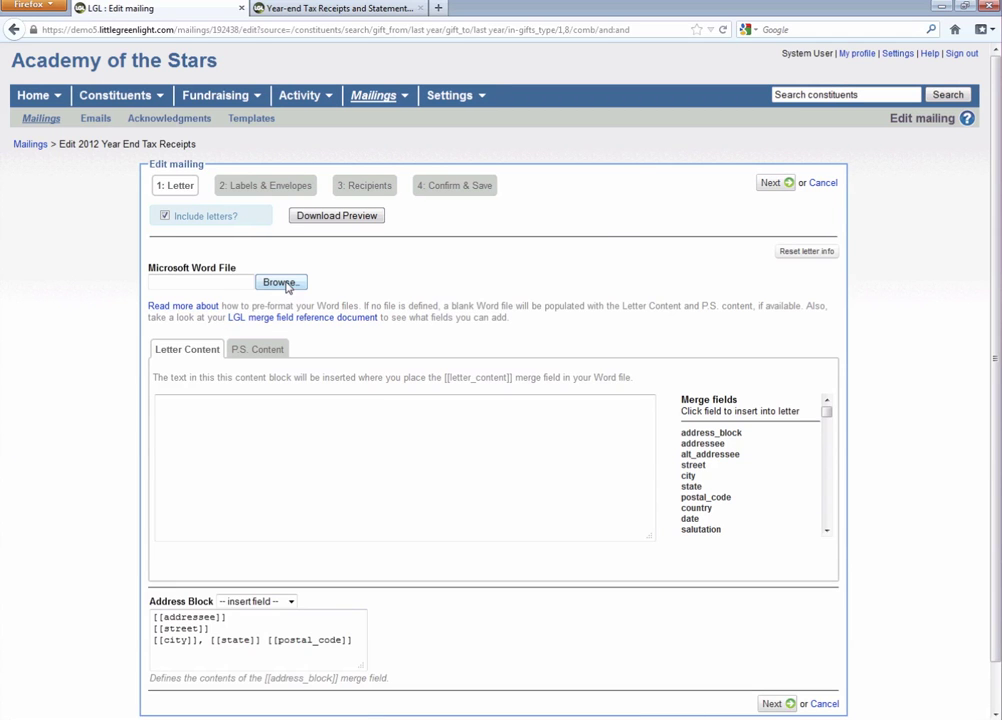
click(284, 284)
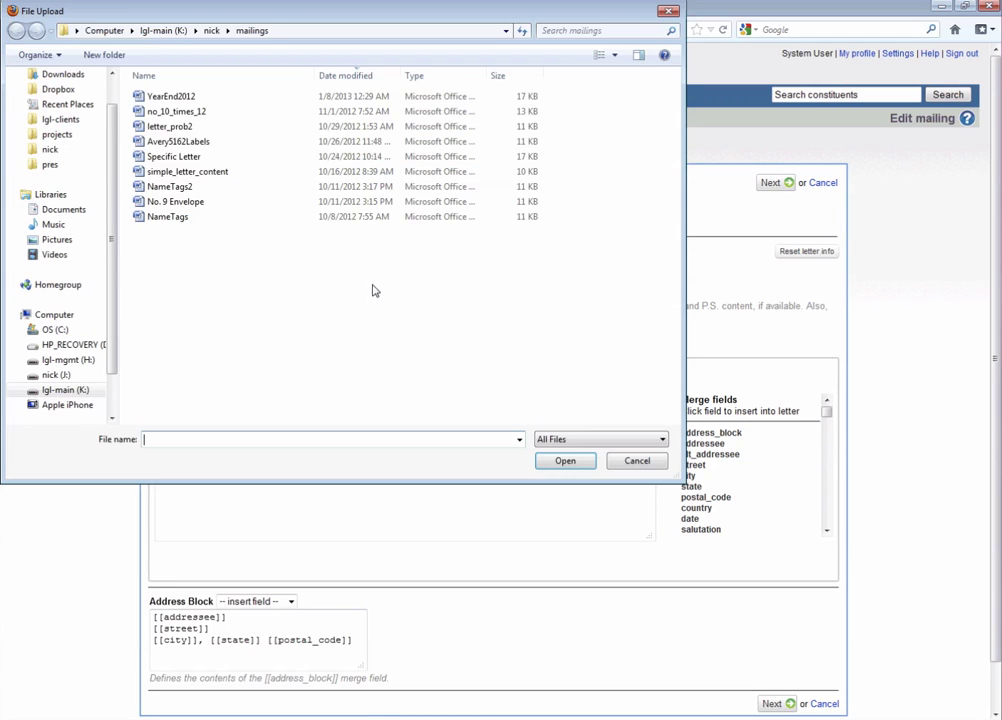
double_click(182, 97)
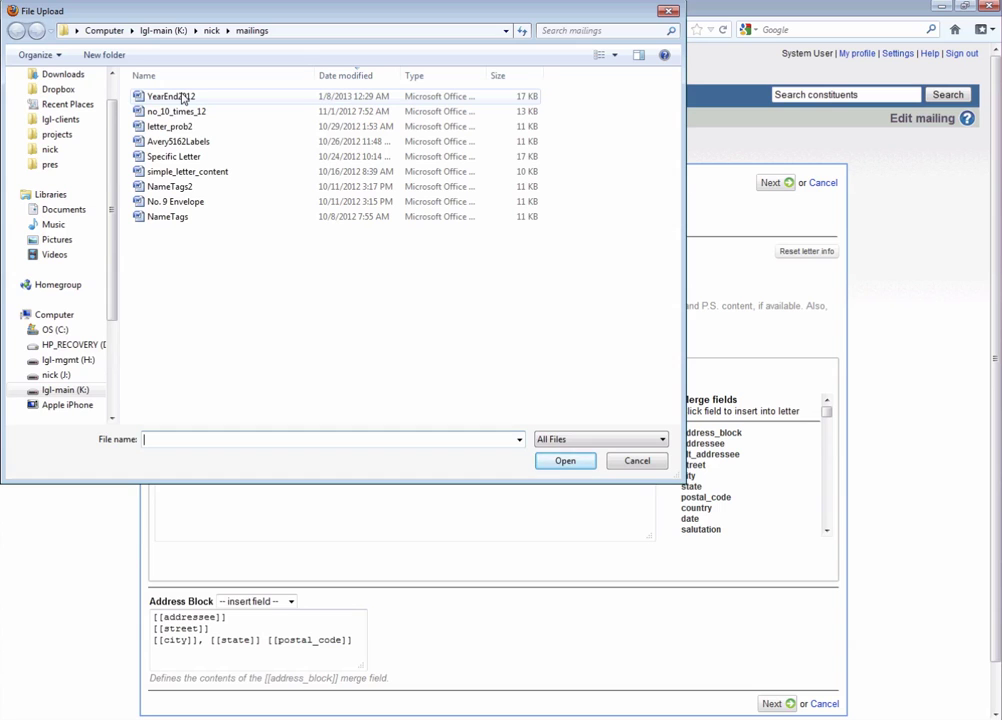
key(alt+Tab)
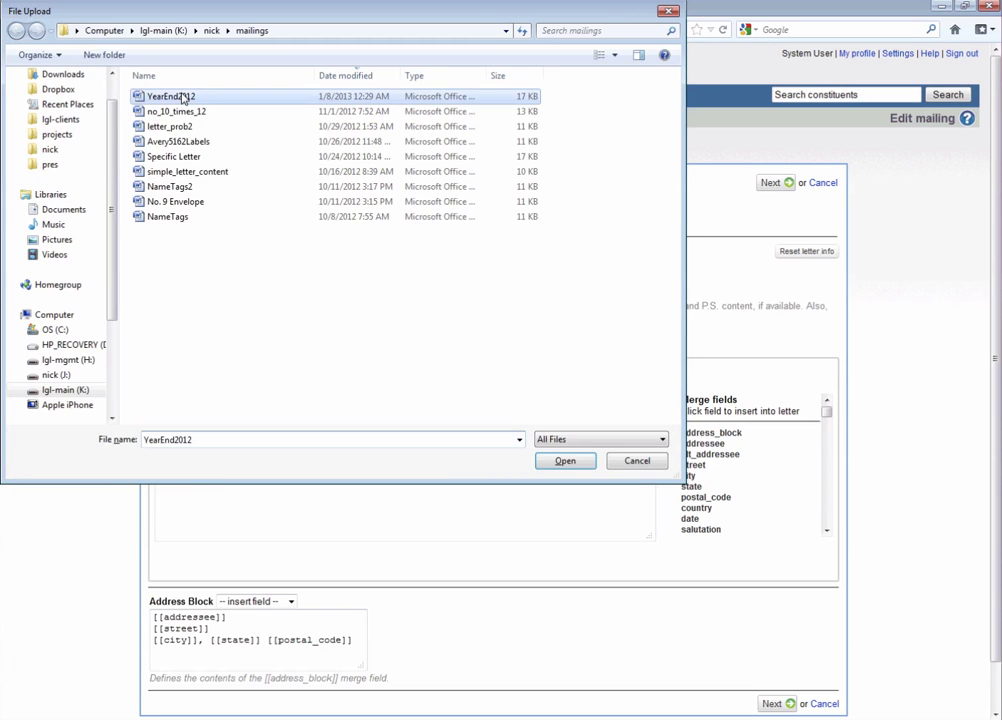
double_click(182, 97)
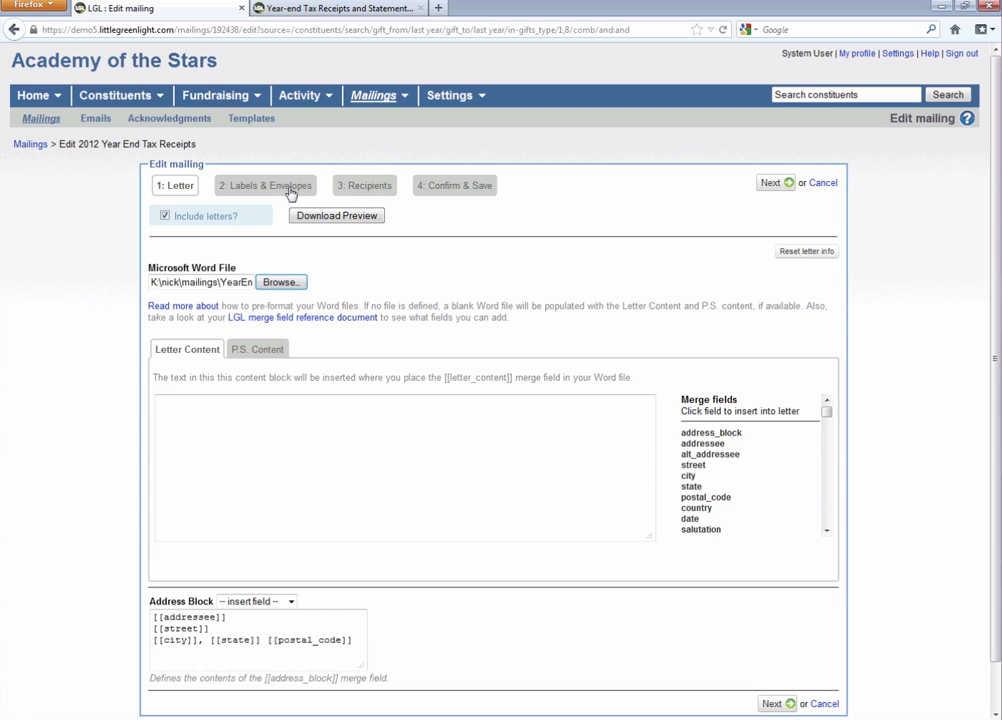
Exclude labels from the mailing and go on to its recipient criteria
click(290, 192)
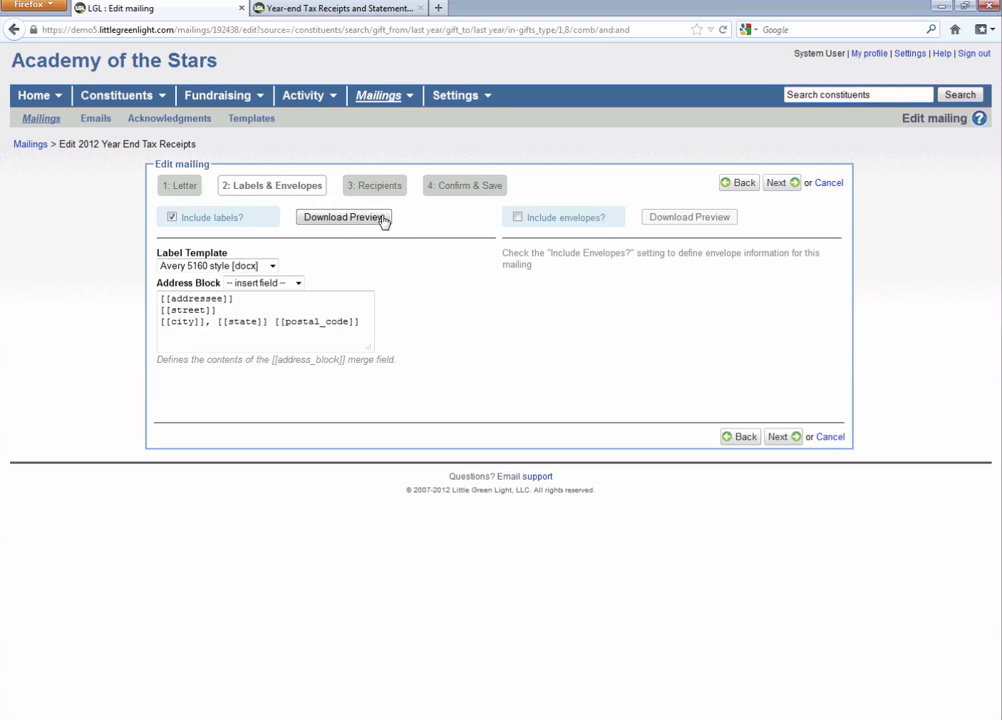
click(172, 217)
click(380, 192)
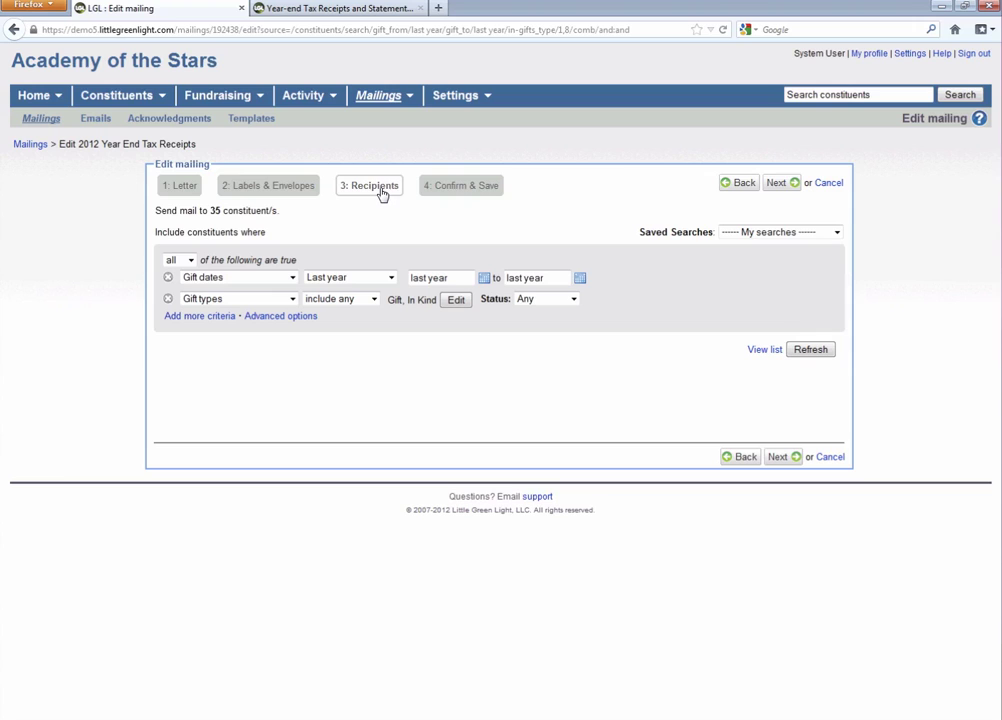
Go on to the mailing's confirmation settings, save the mailing as it stands, and open its summary
click(474, 192)
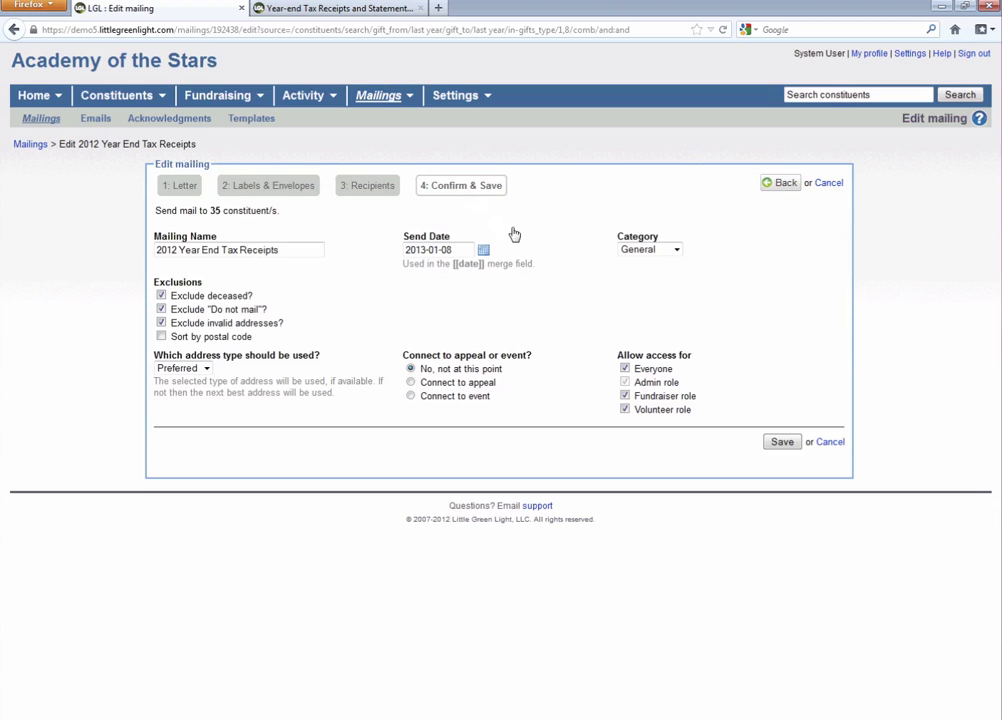
click(782, 442)
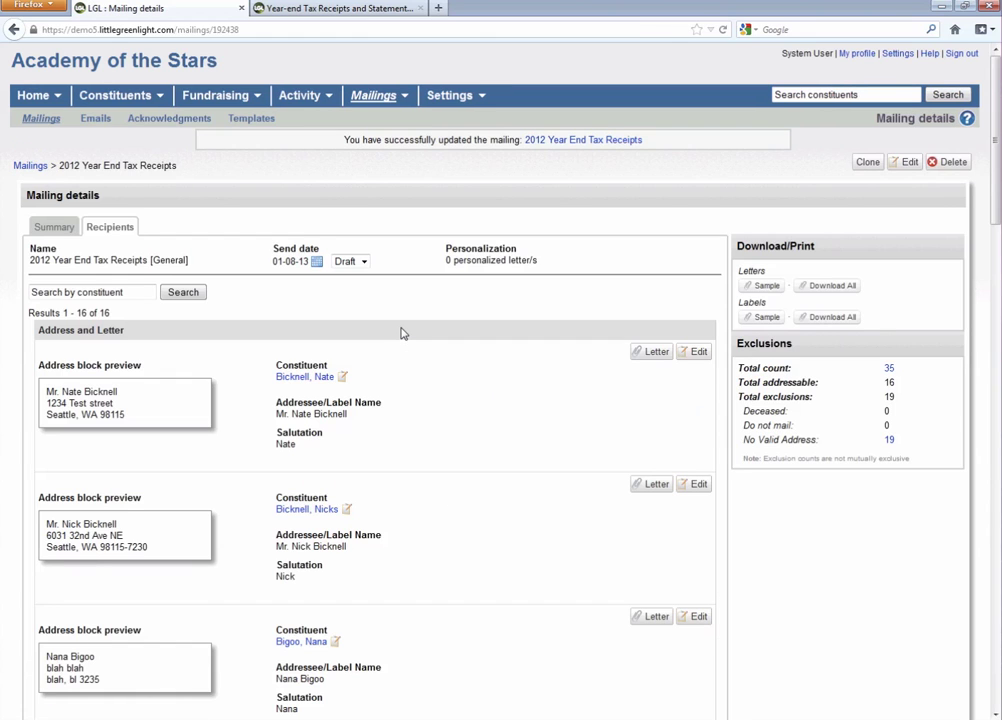
mouse_move(491, 453)
click(57, 227)
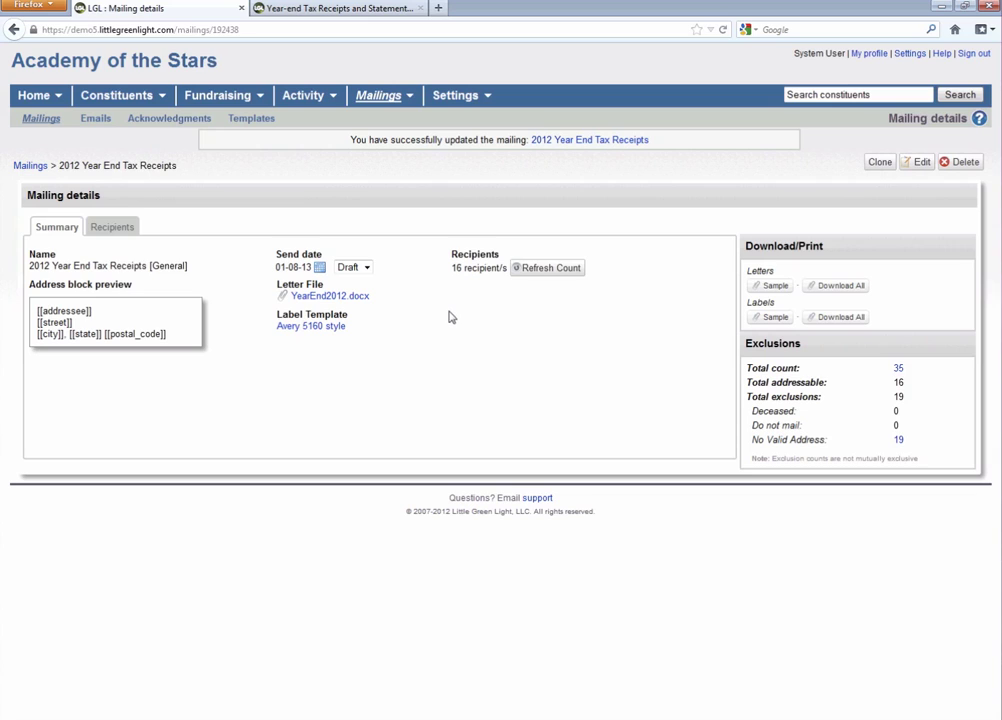
Open the sample letters in Word and compare the merged letter with the merge fields in the YearEnd2012 template
click(774, 286)
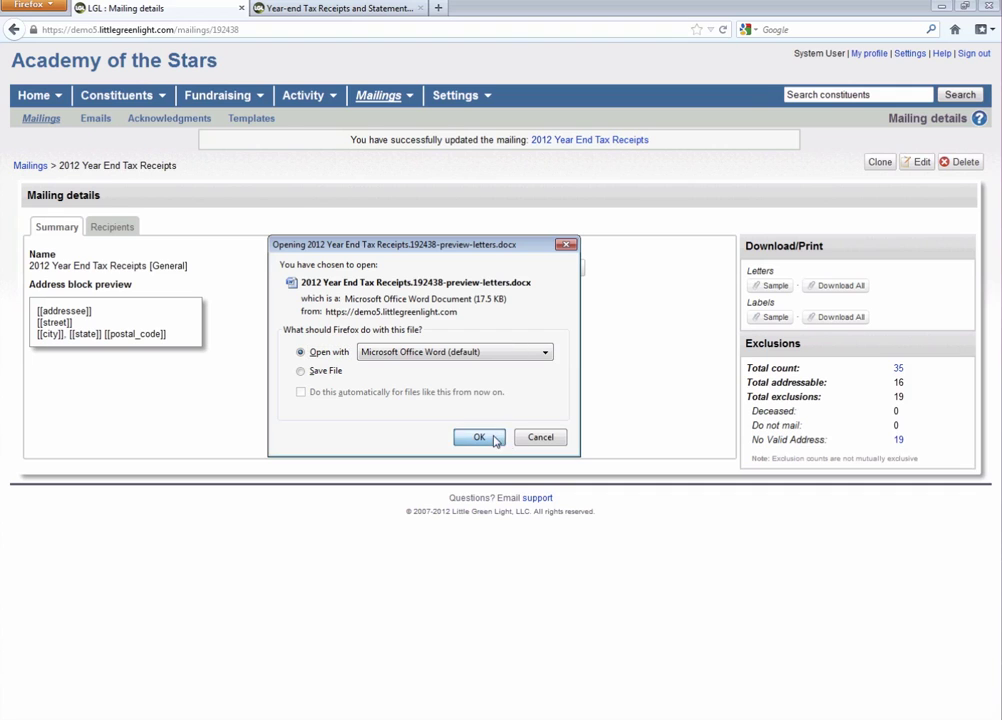
click(540, 438)
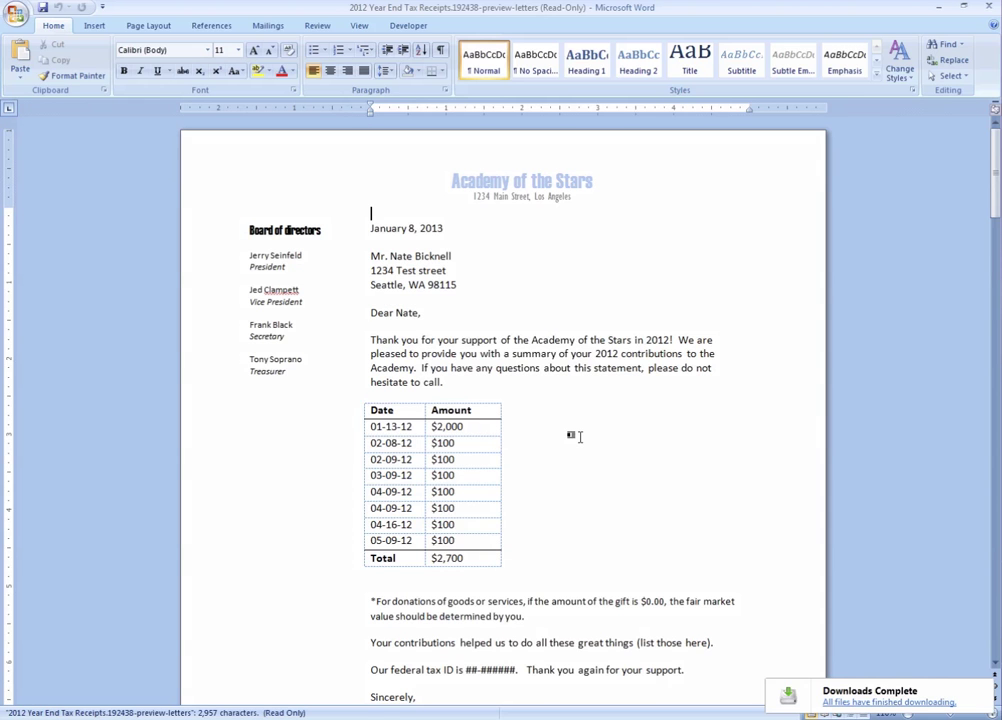
scroll(580, 437, down, 3)
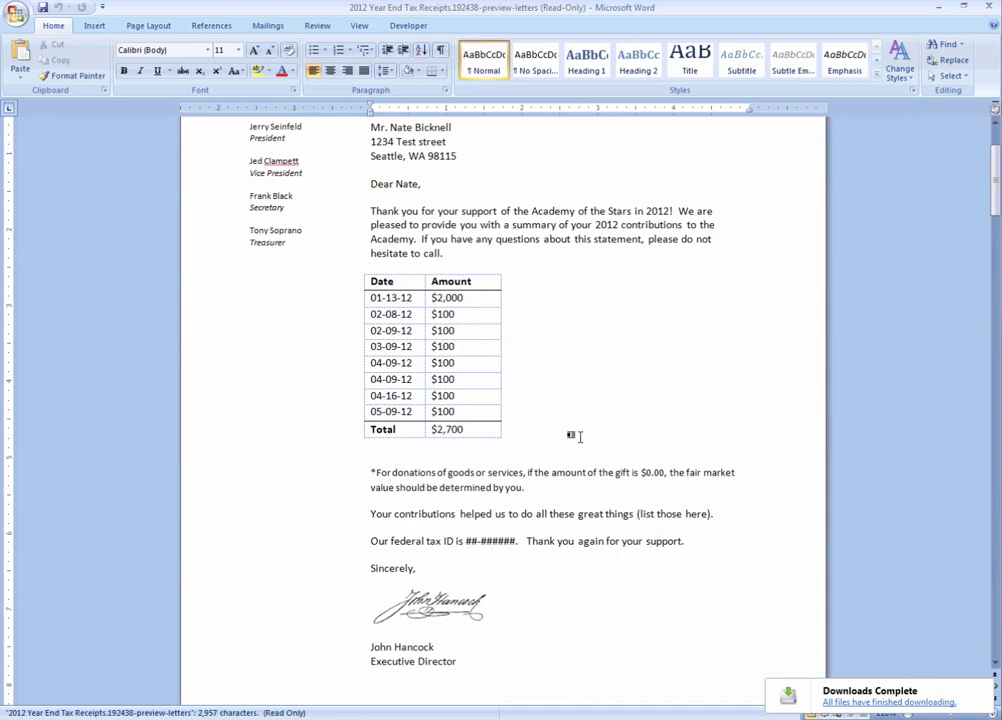
scroll(580, 437, down, 2)
scroll(580, 437, up, 6)
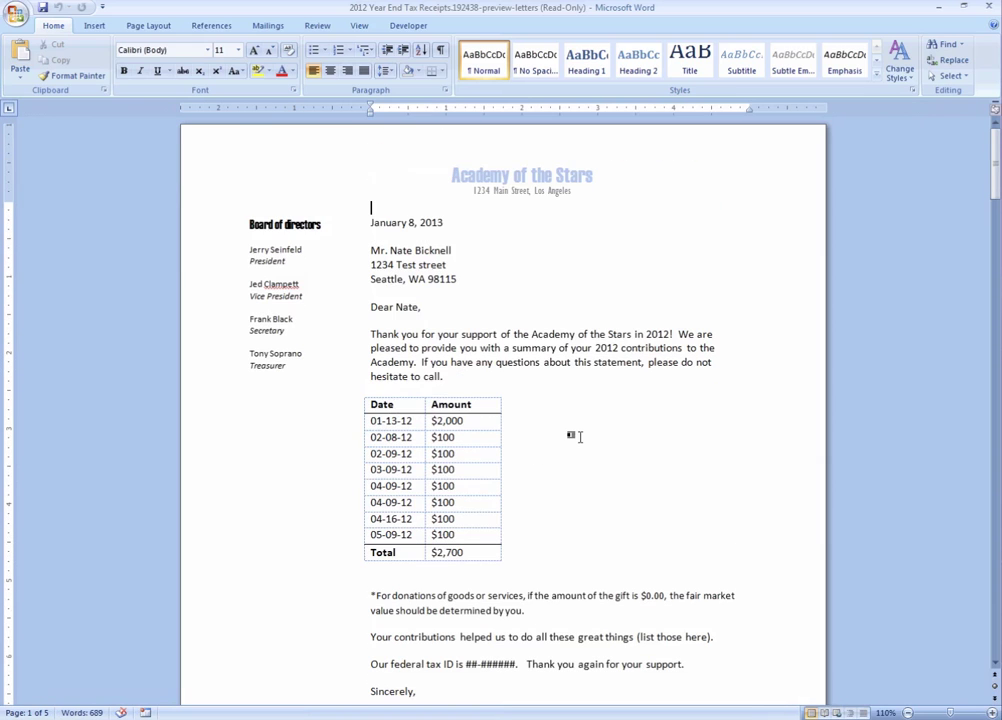
key(alt+Tab)
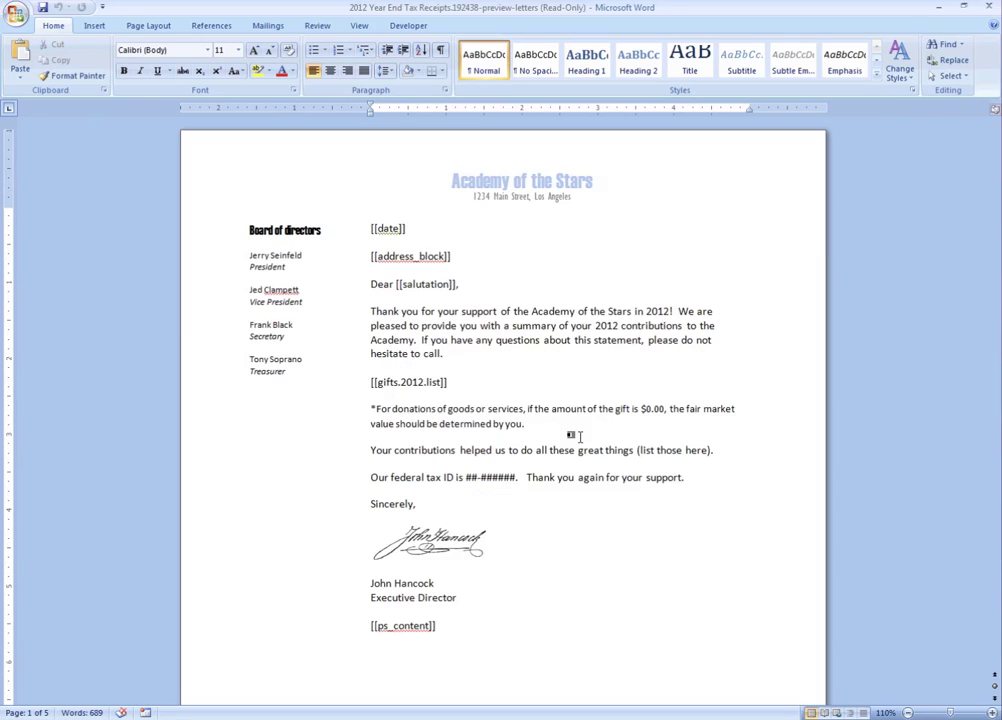
key(alt+Tab)
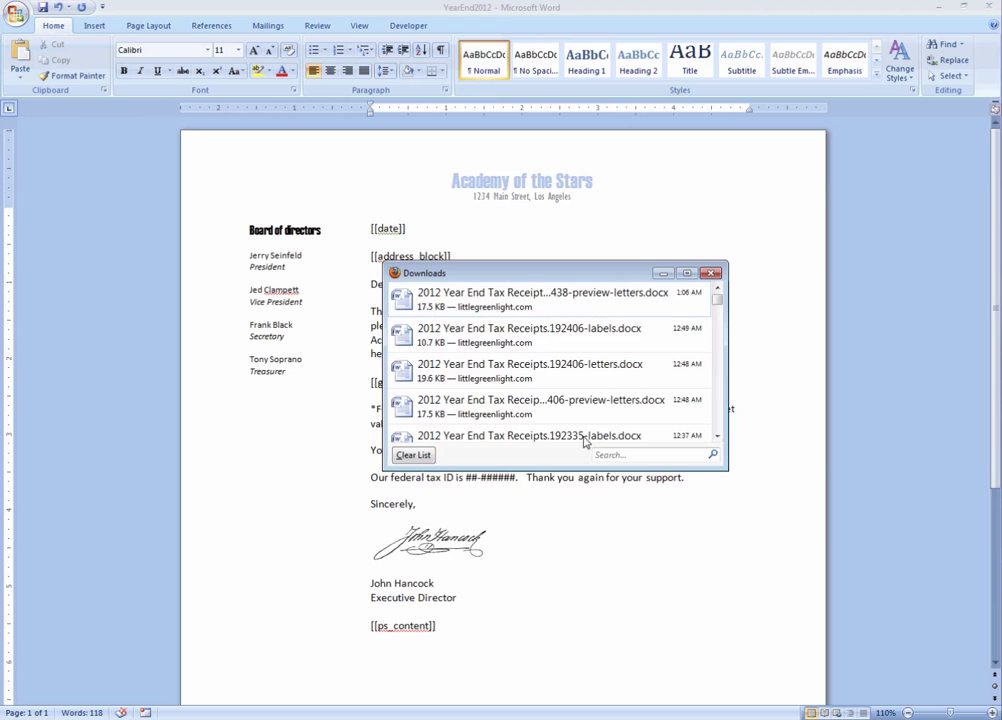
key(alt+Tab)
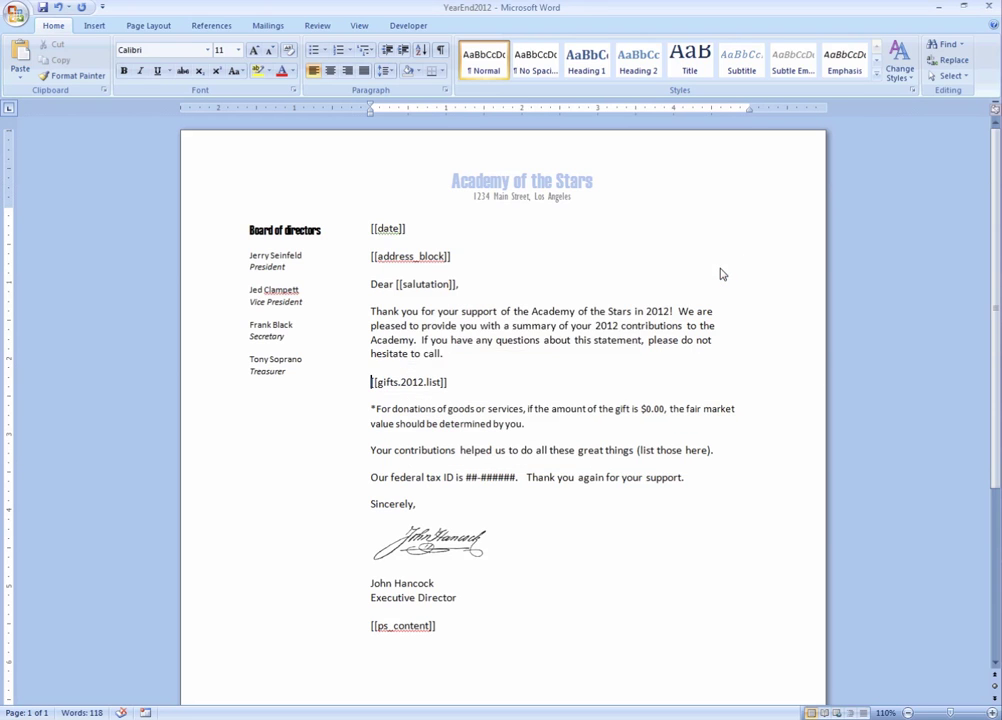
Return to the mailing in Firefox, download all letters into Word, and check the print settings without printing
key(alt+Tab)
key(alt+Tab)
key(alt+shift+Tab)
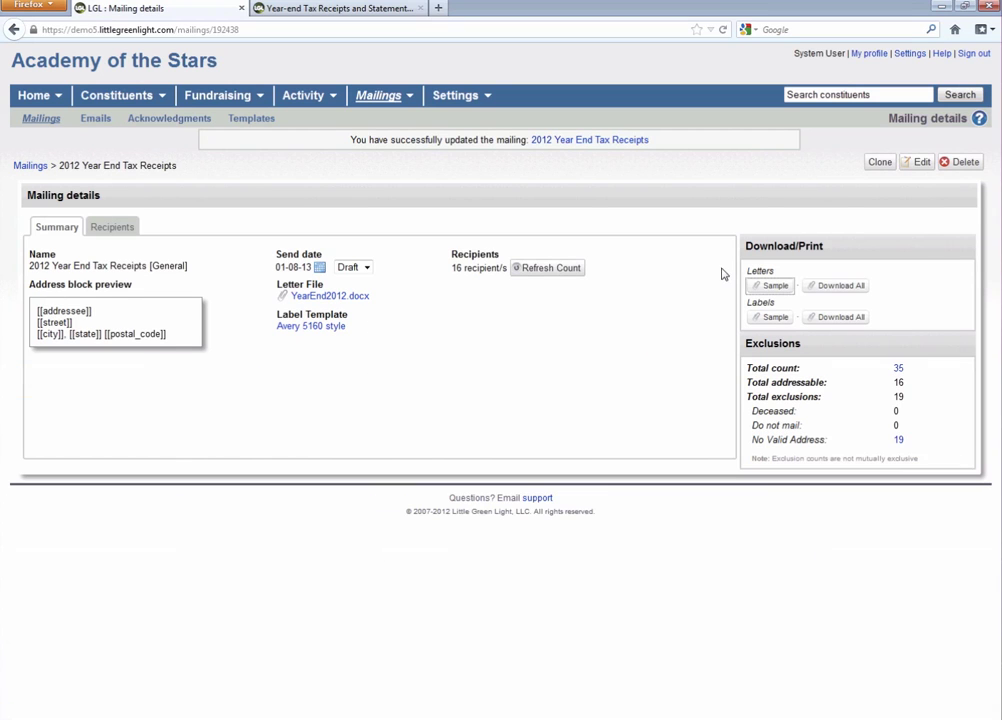
click(841, 287)
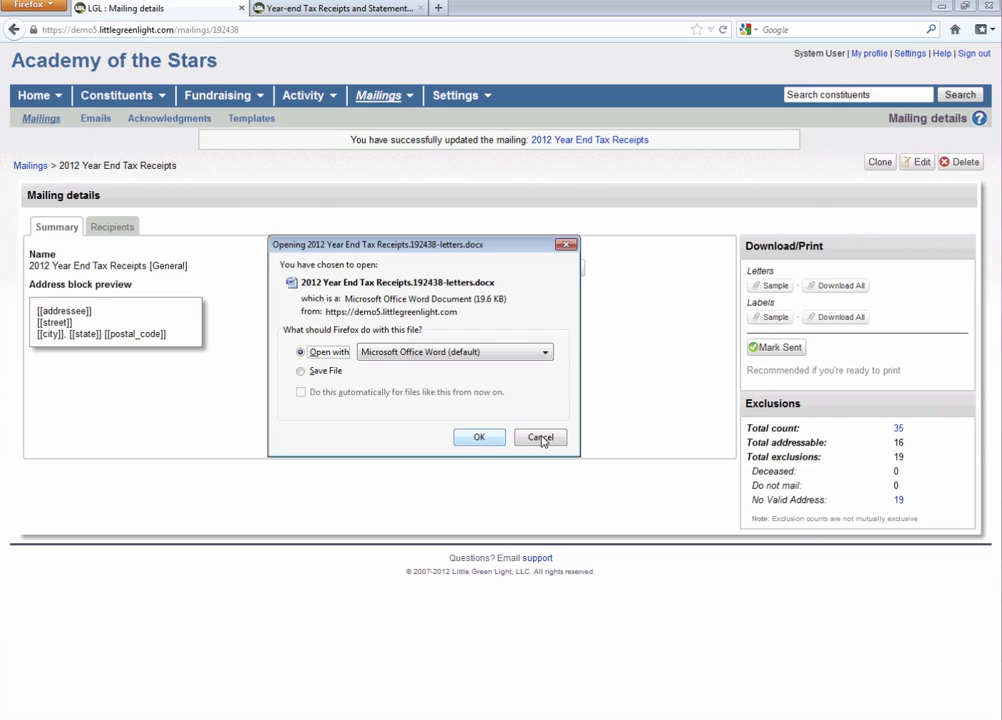
click(482, 438)
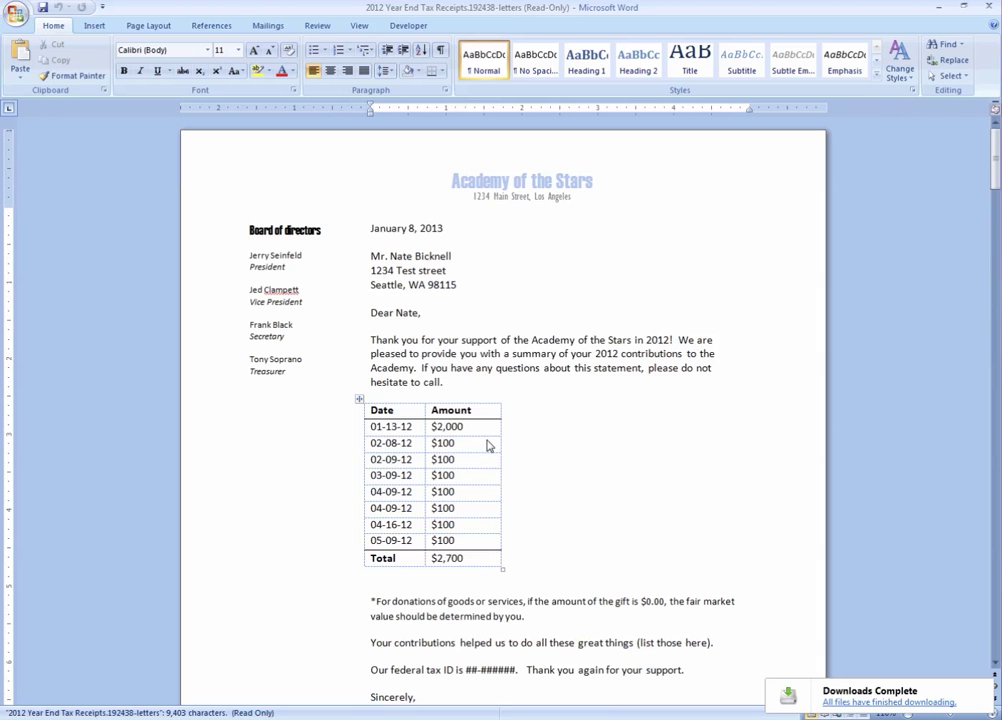
key(ctrl+p)
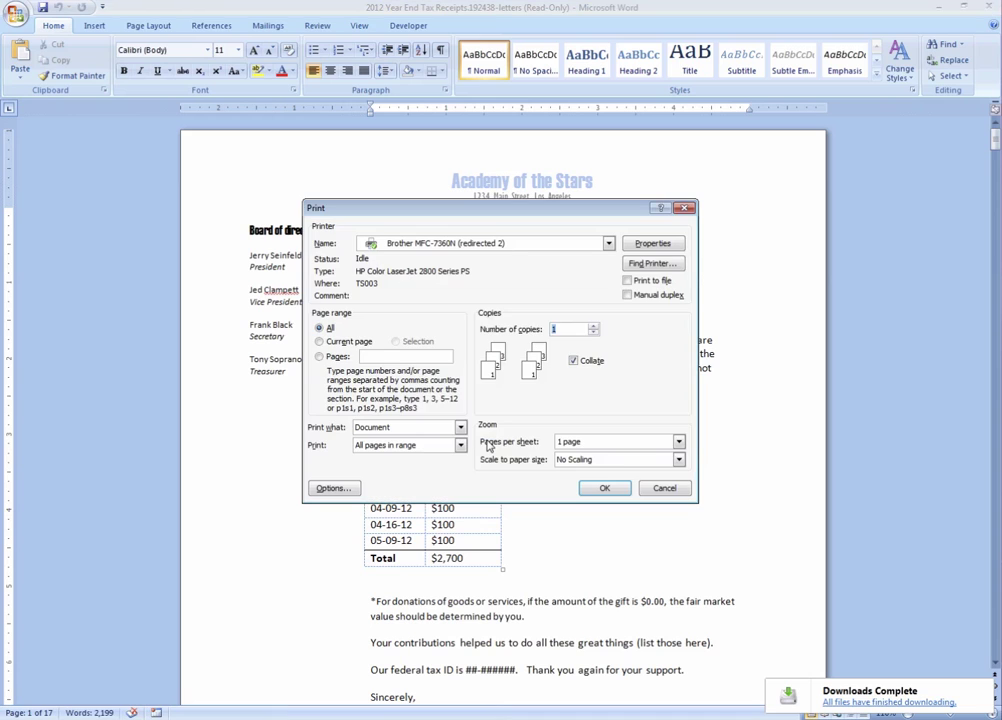
click(676, 487)
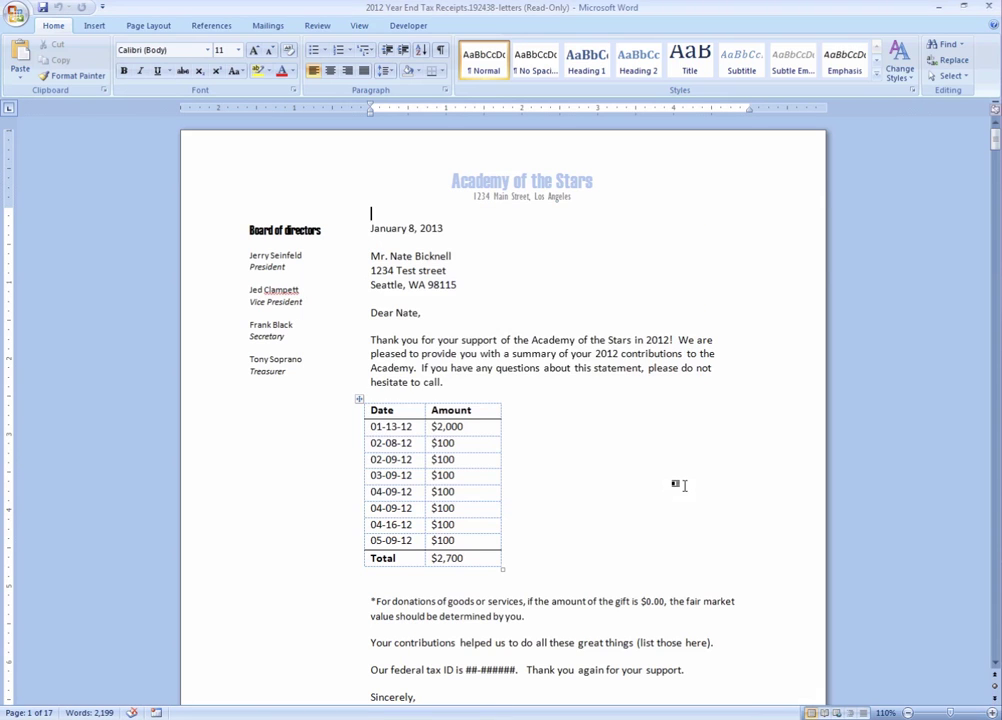
Switch to the mailing in Firefox, download all of its labels and open them in Word
key(alt+Tab)
key(alt+Tab)
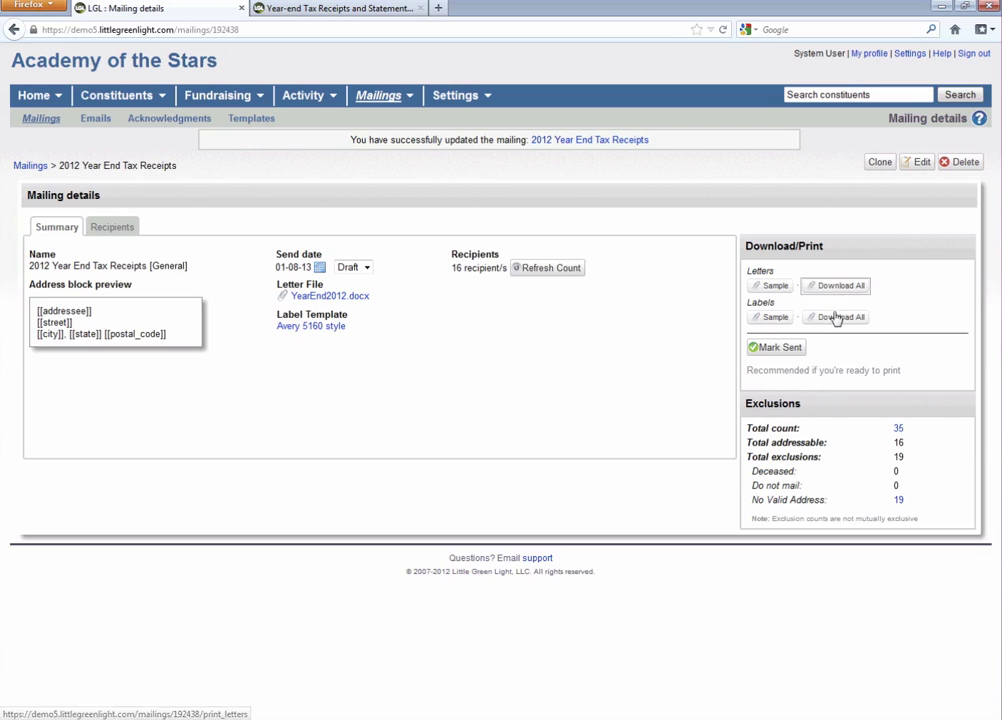
click(835, 318)
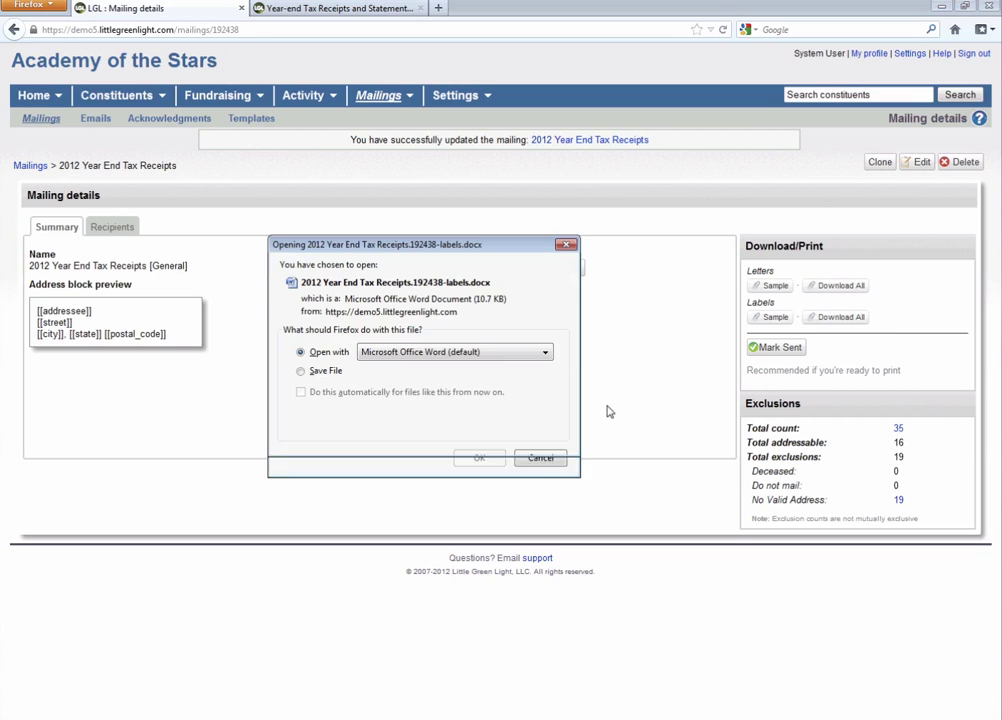
click(479, 437)
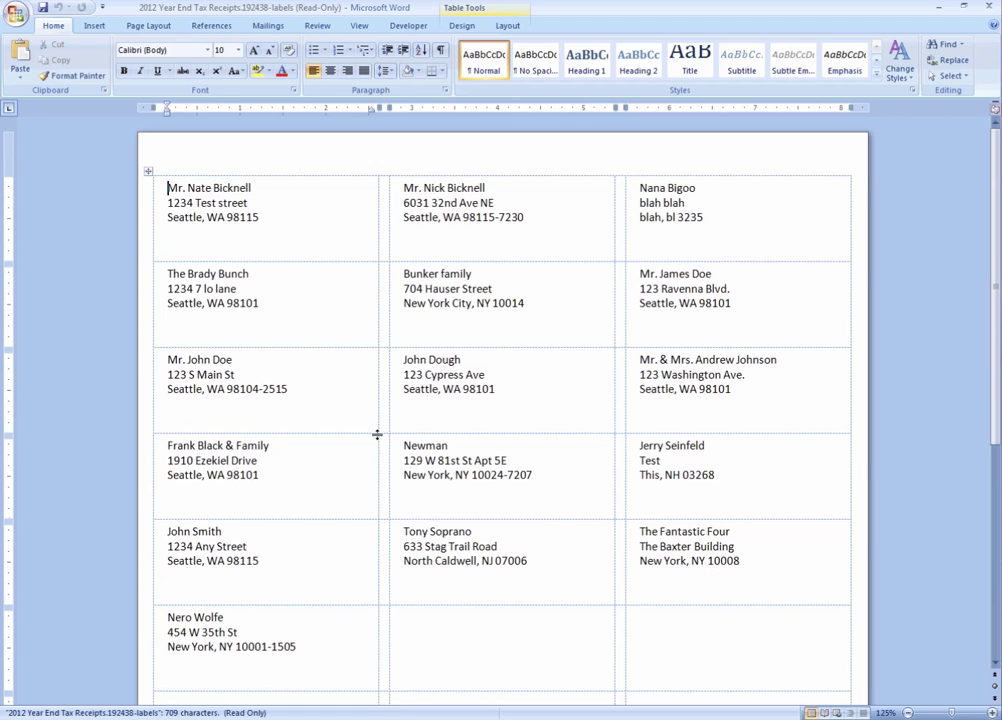
Switch back to Firefox and mark the 2012 Year End Tax Receipts mailing as sent
key(alt+Tab)
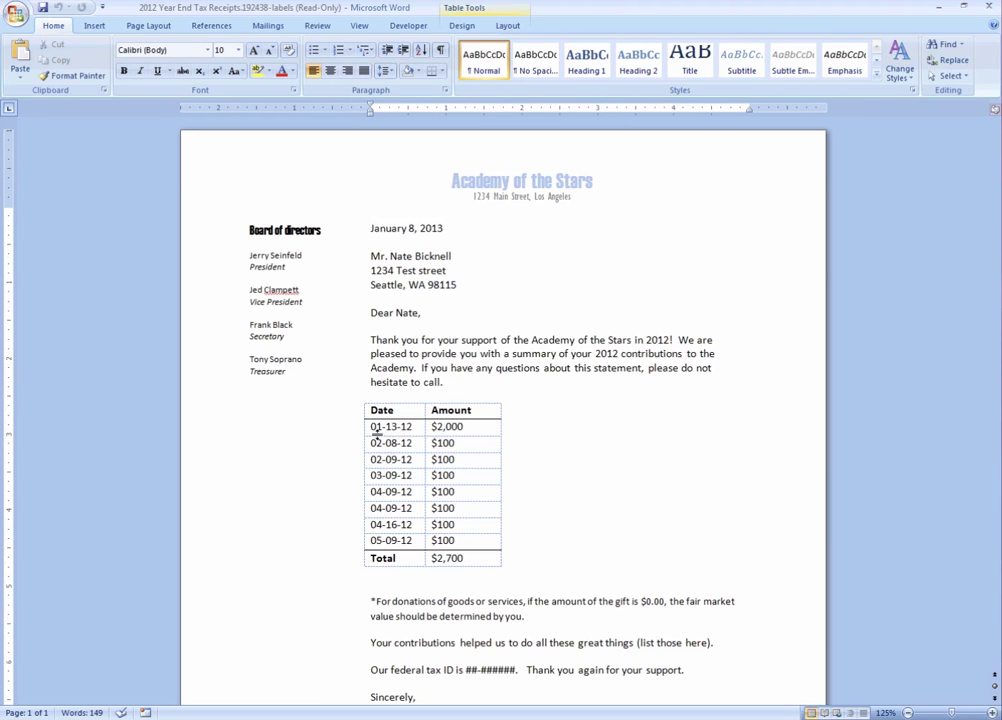
key(alt+Tab)
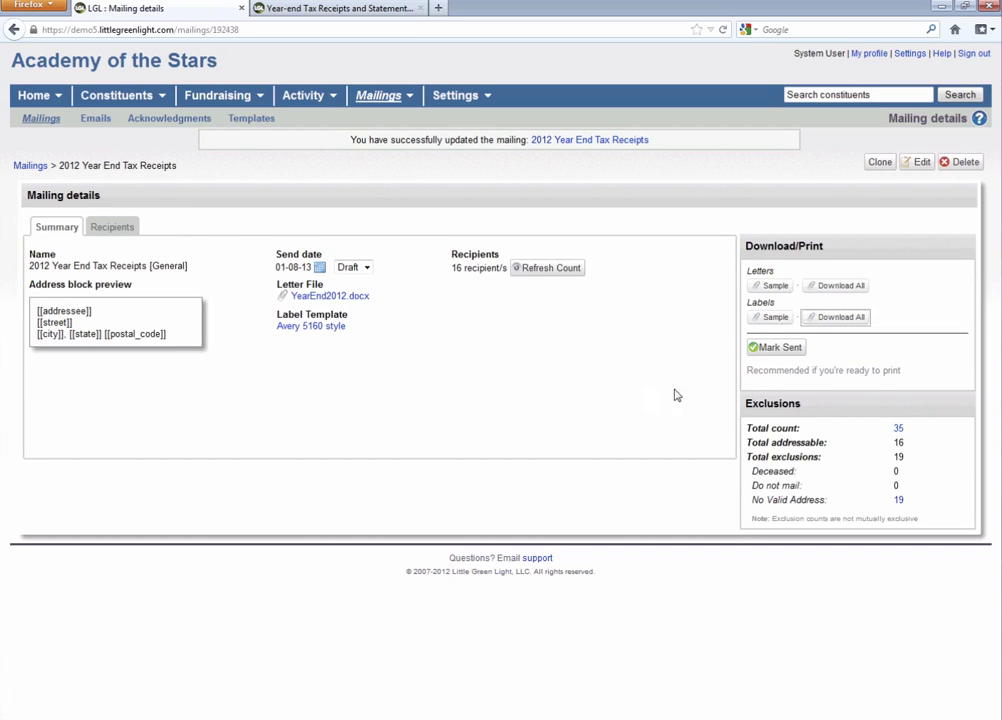
click(789, 347)
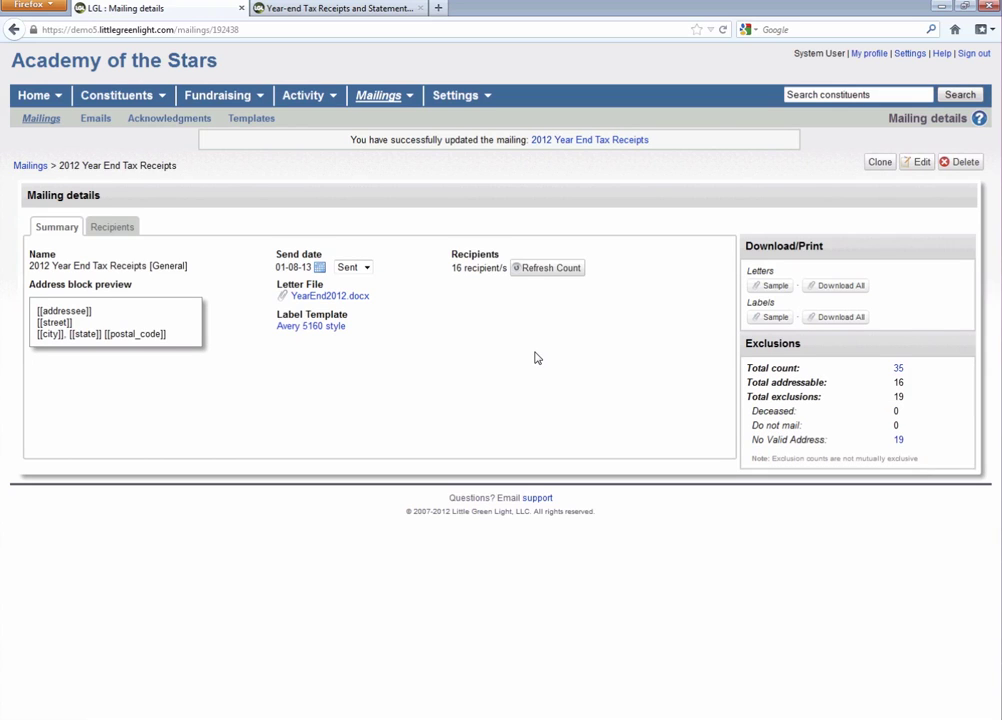